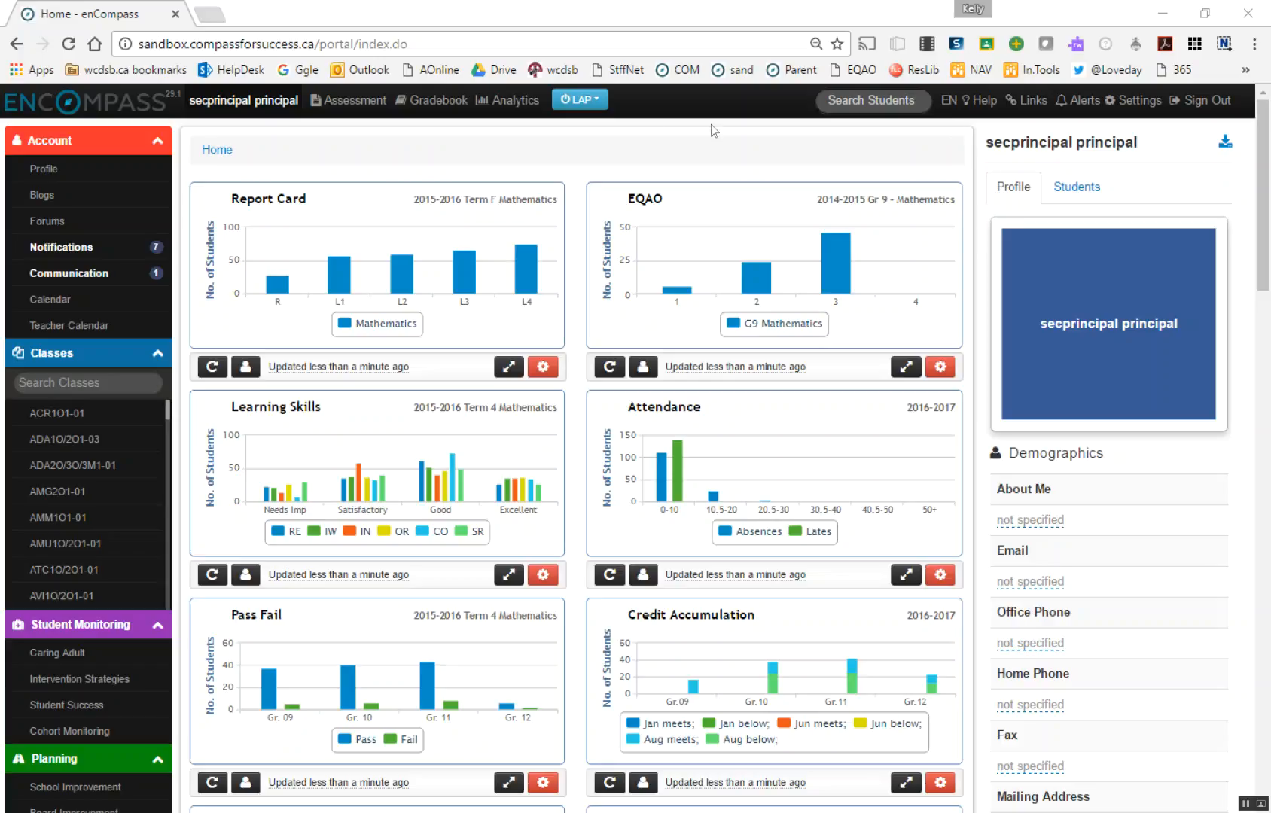
# Open Student Tracker and start creating an automatic group
pyautogui.click(591, 110)
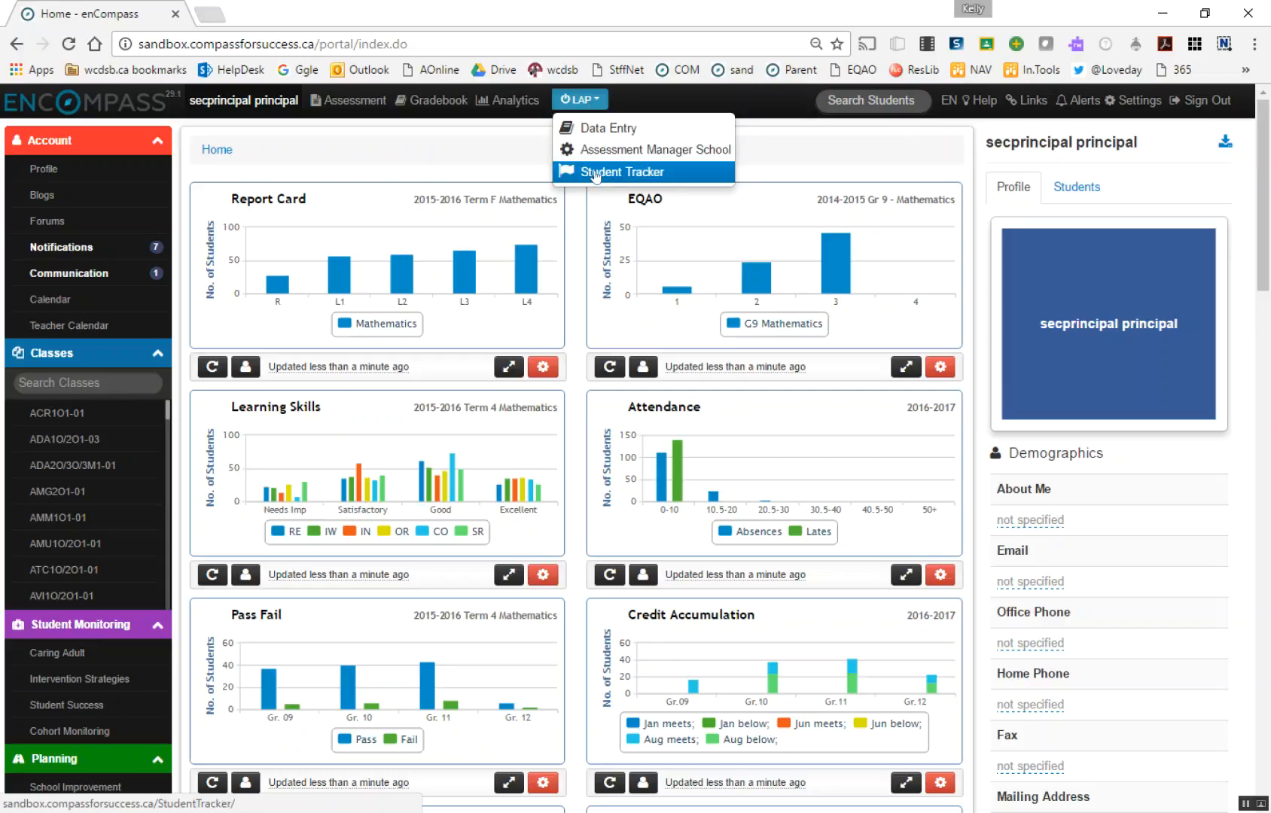
pyautogui.click(678, 180)
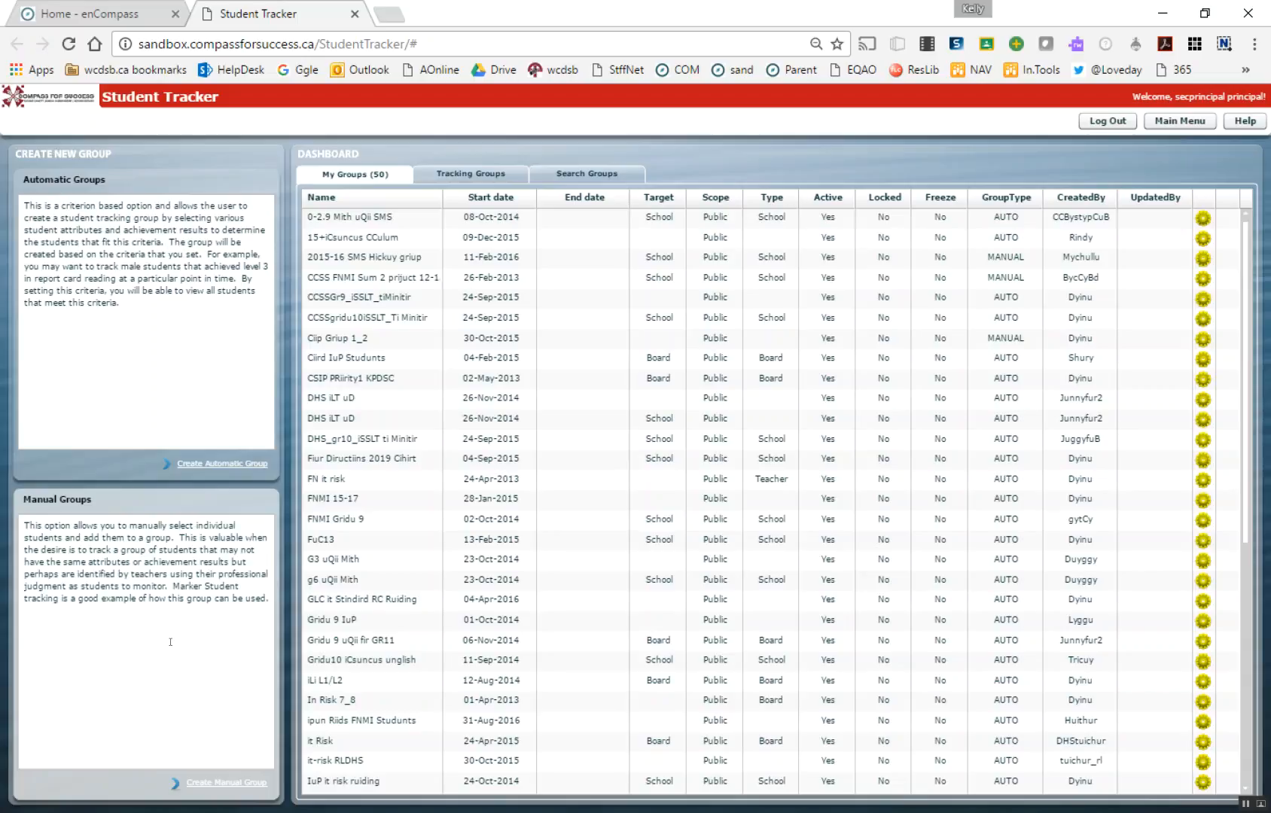
pyautogui.click(202, 465)
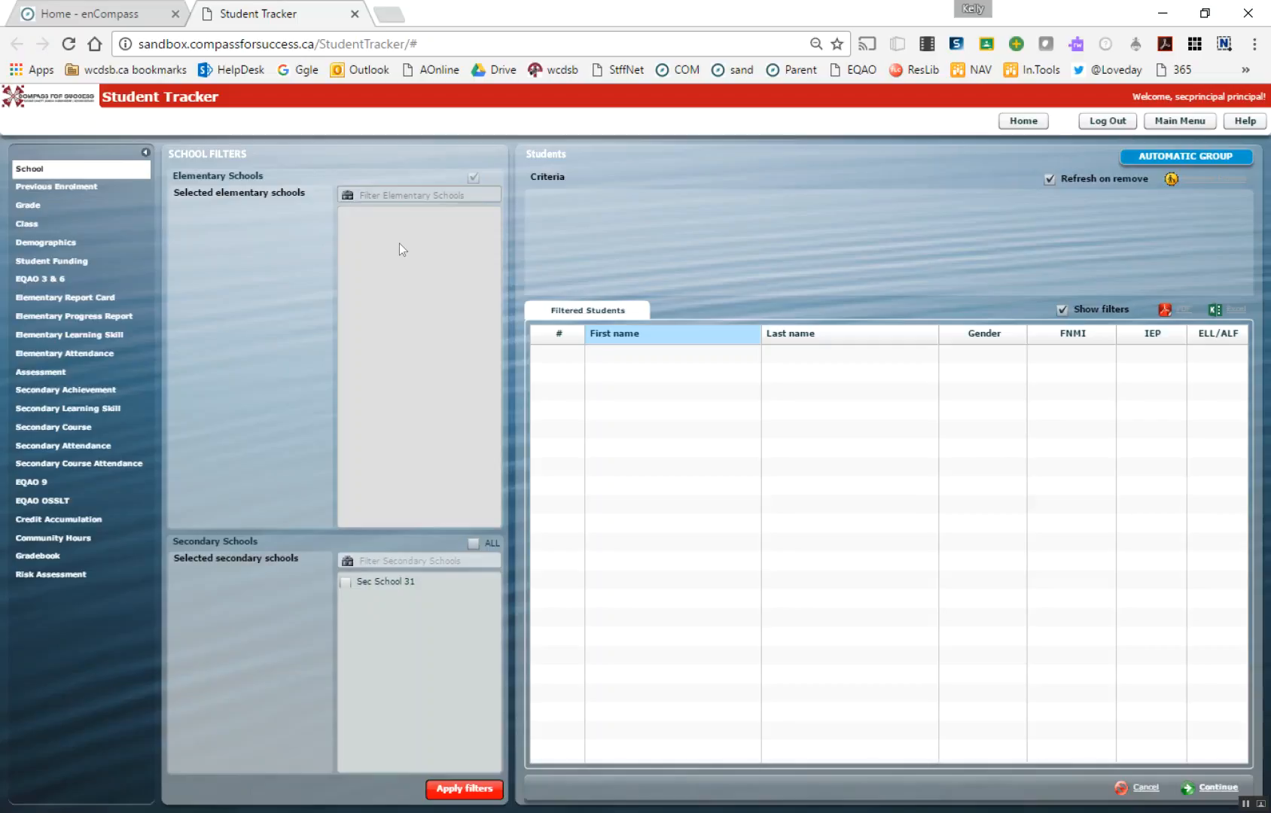
# Filter the students by secondary school Sec School 31 and by grade 09
pyautogui.click(345, 581)
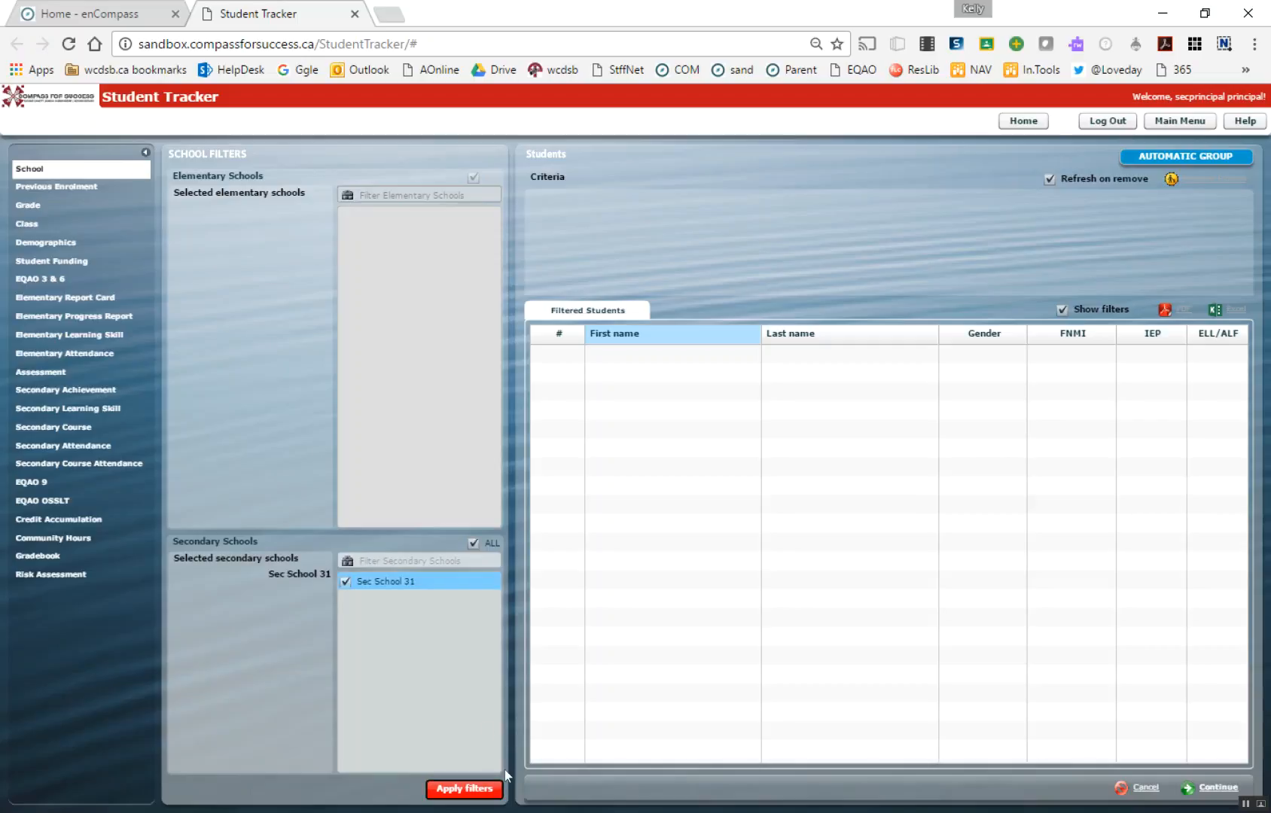
pyautogui.click(464, 789)
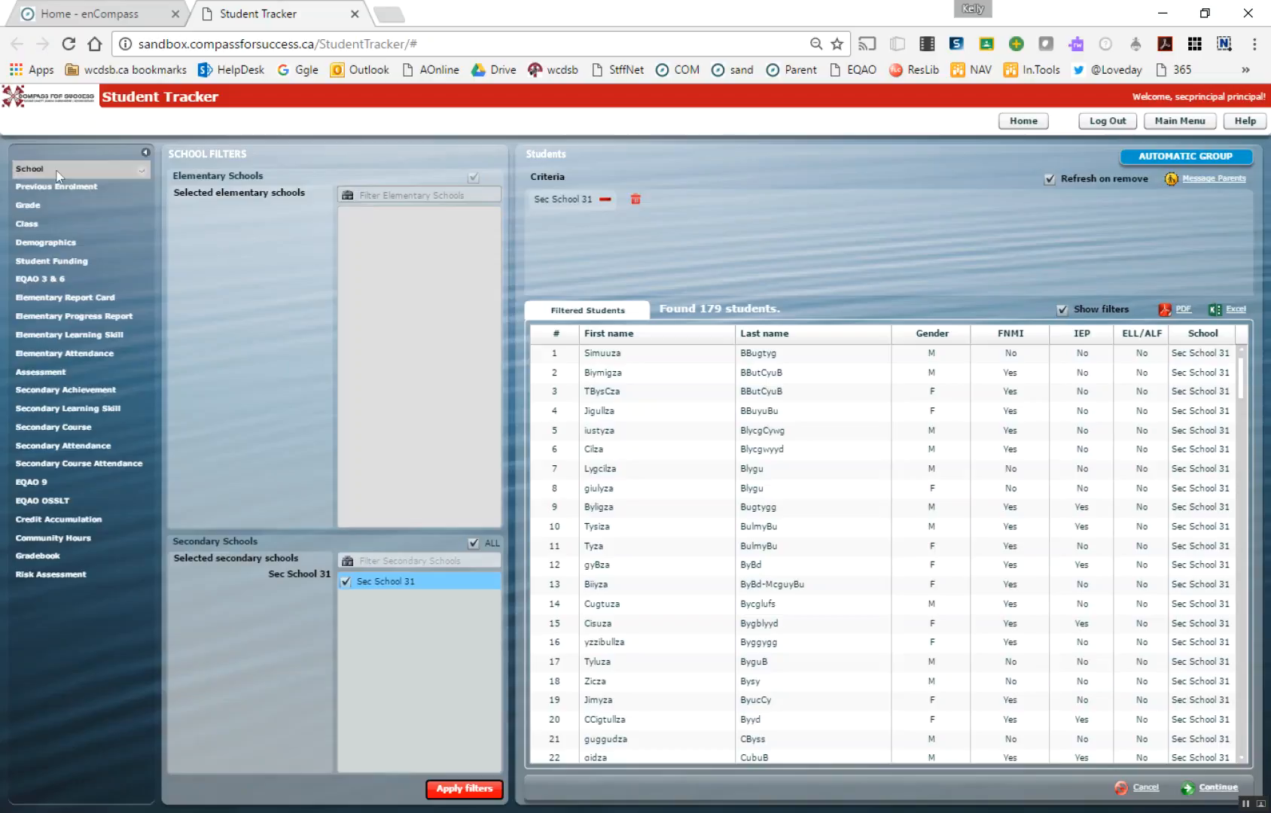
pyautogui.click(36, 207)
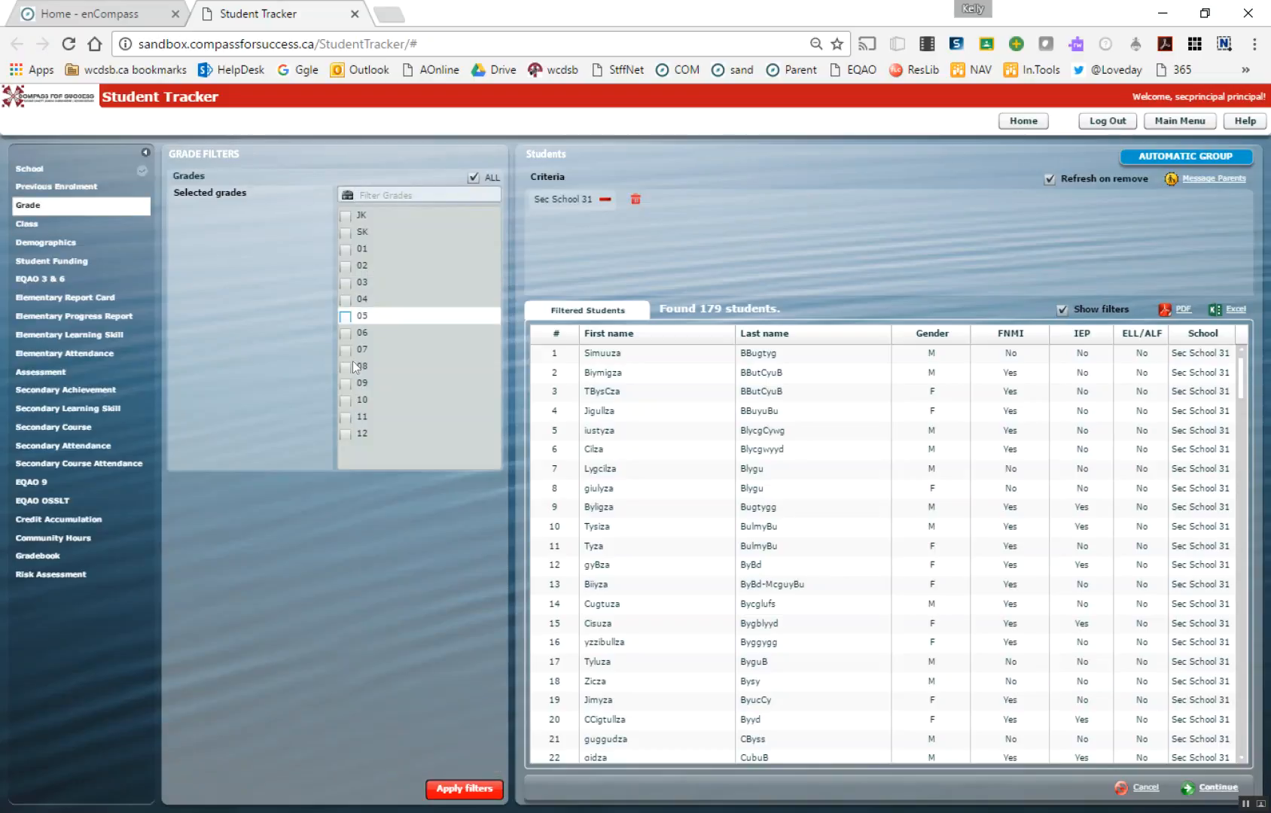
pyautogui.click(345, 384)
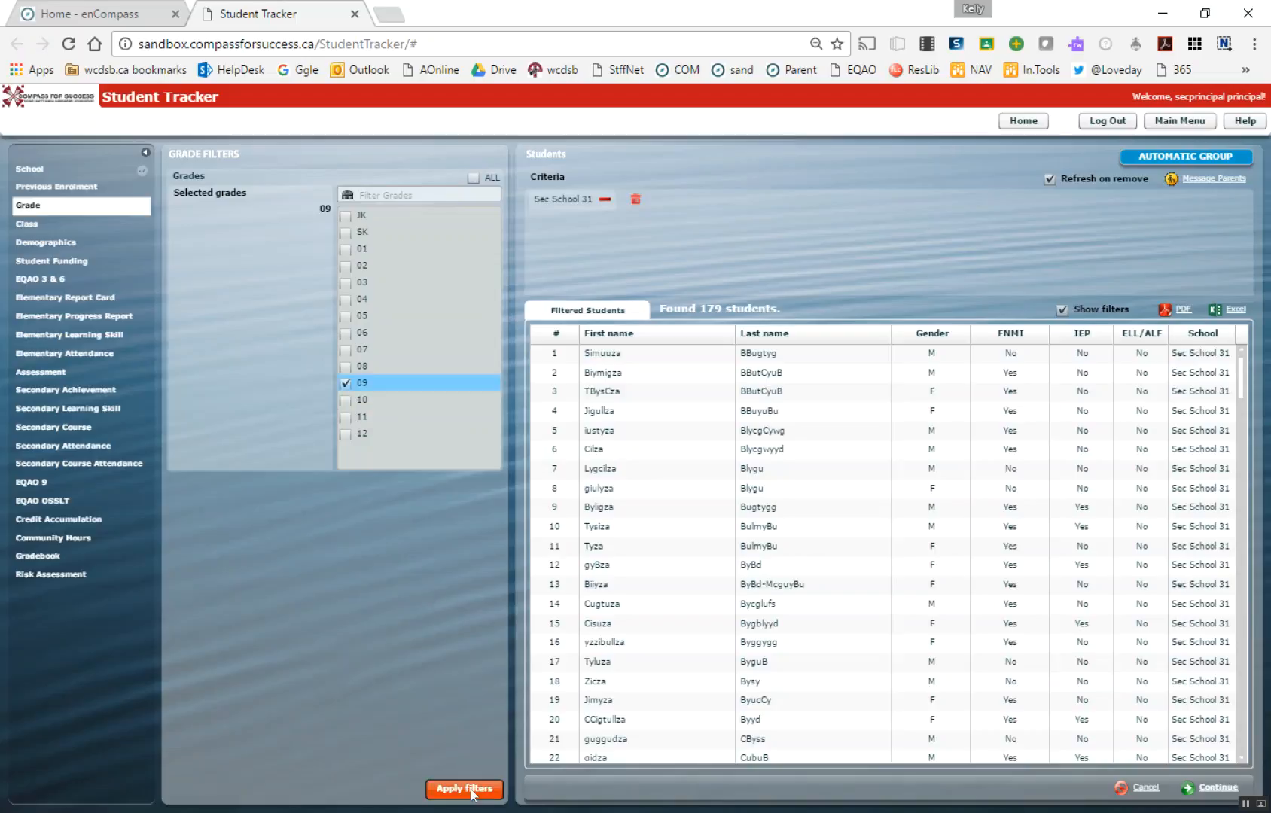
pyautogui.click(471, 791)
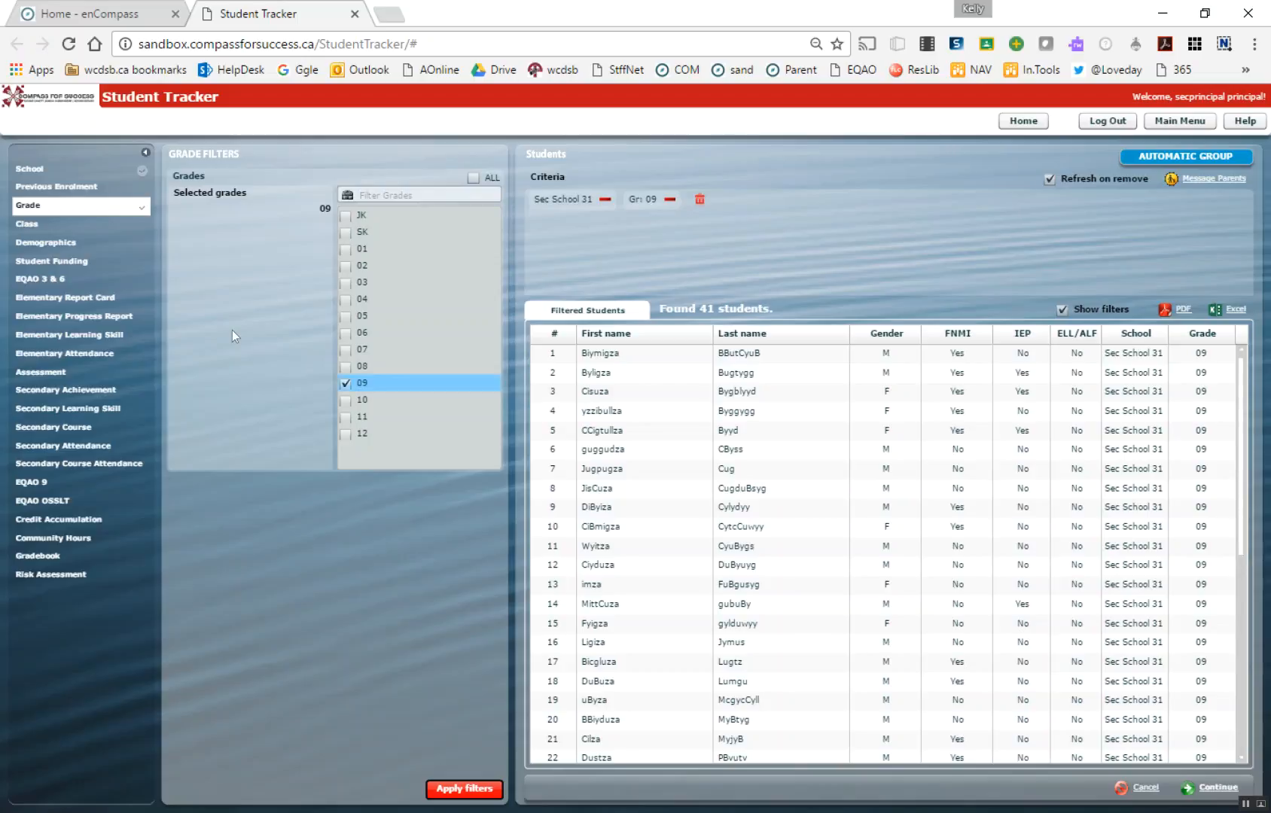
# Add an EQAO 3 & 6 filter for 2013-2014 Mathematics with scores from 2.1 to 3.1
pyautogui.click(49, 280)
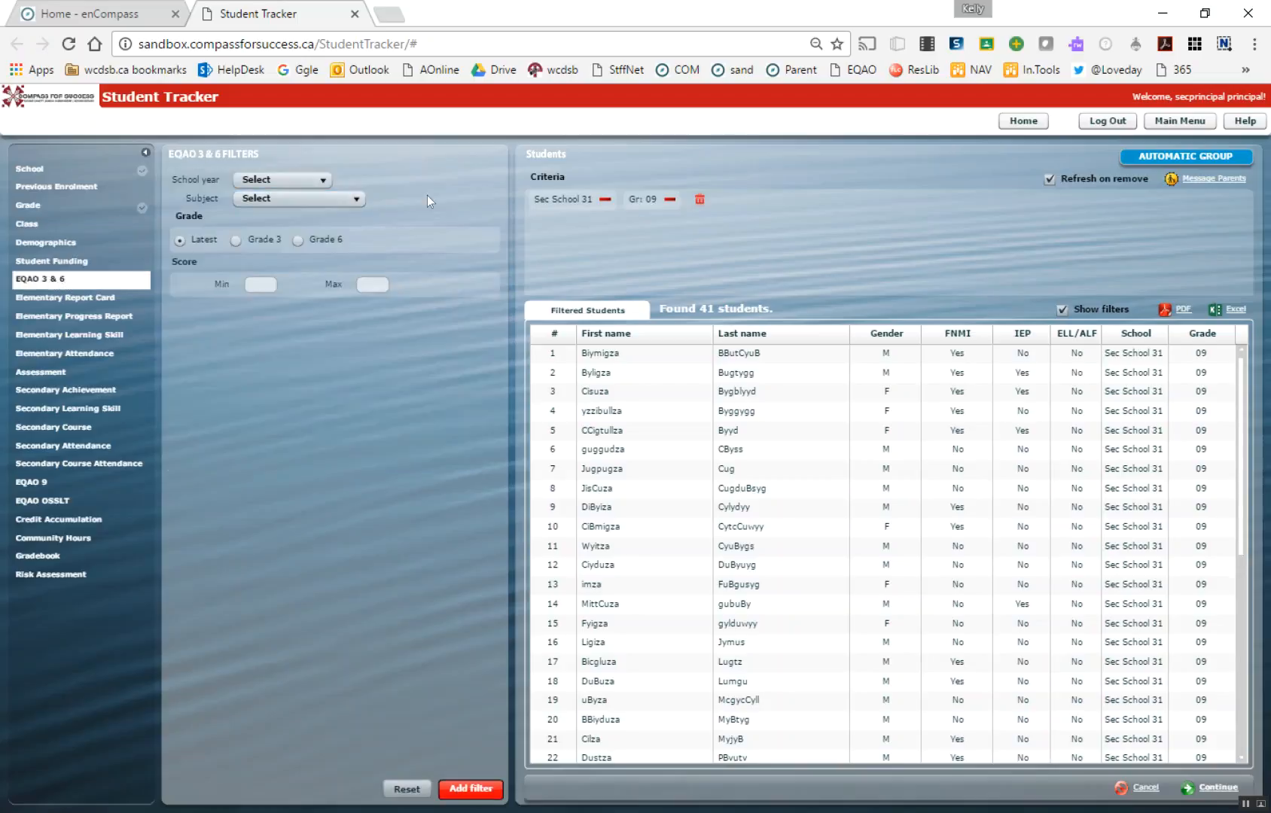
pyautogui.click(306, 178)
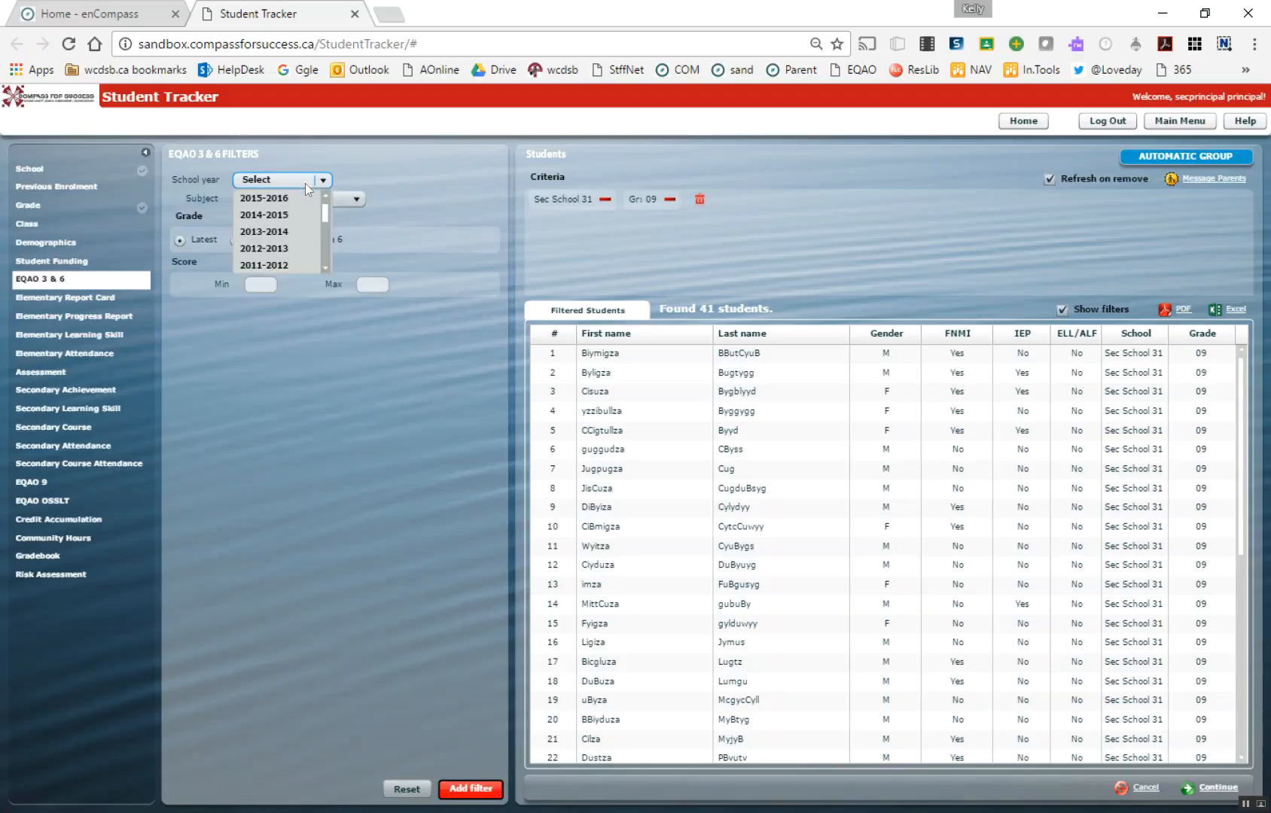
pyautogui.click(262, 232)
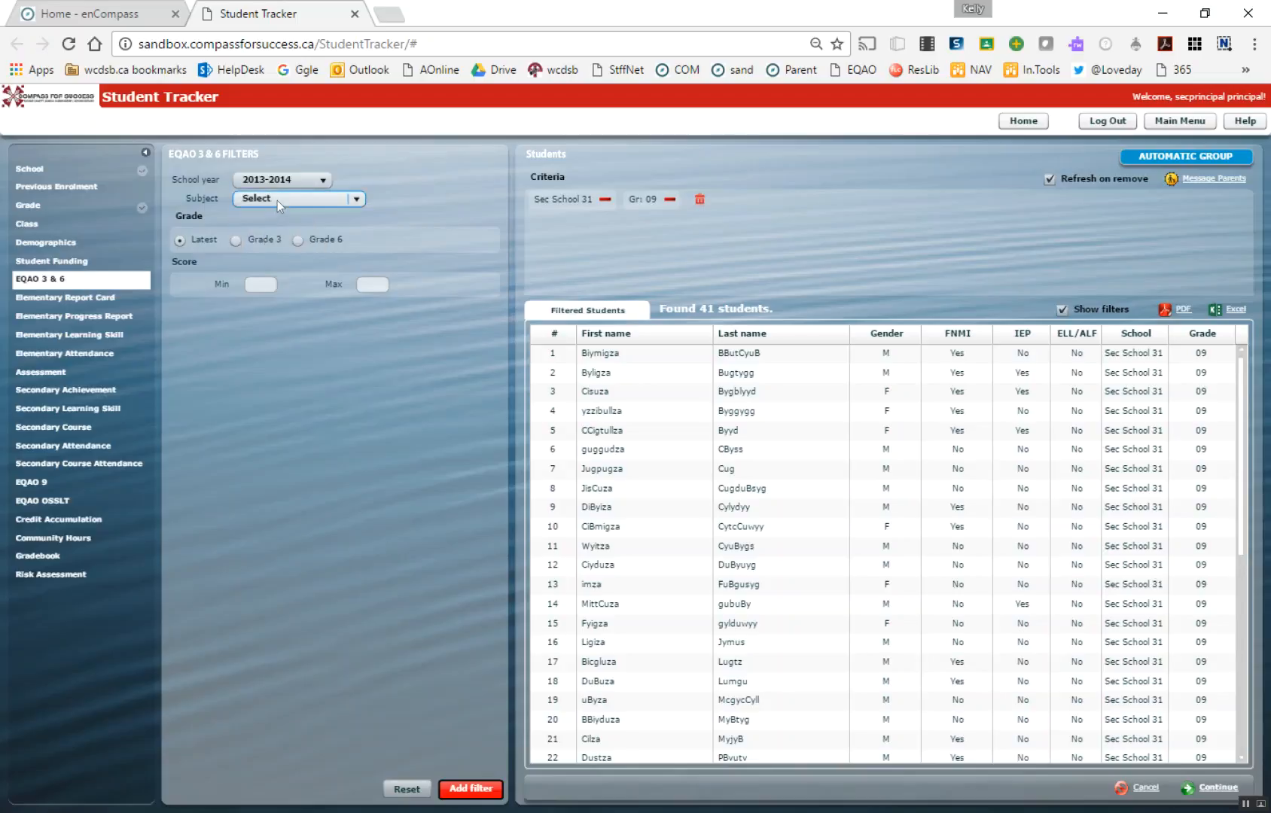
pyautogui.click(277, 200)
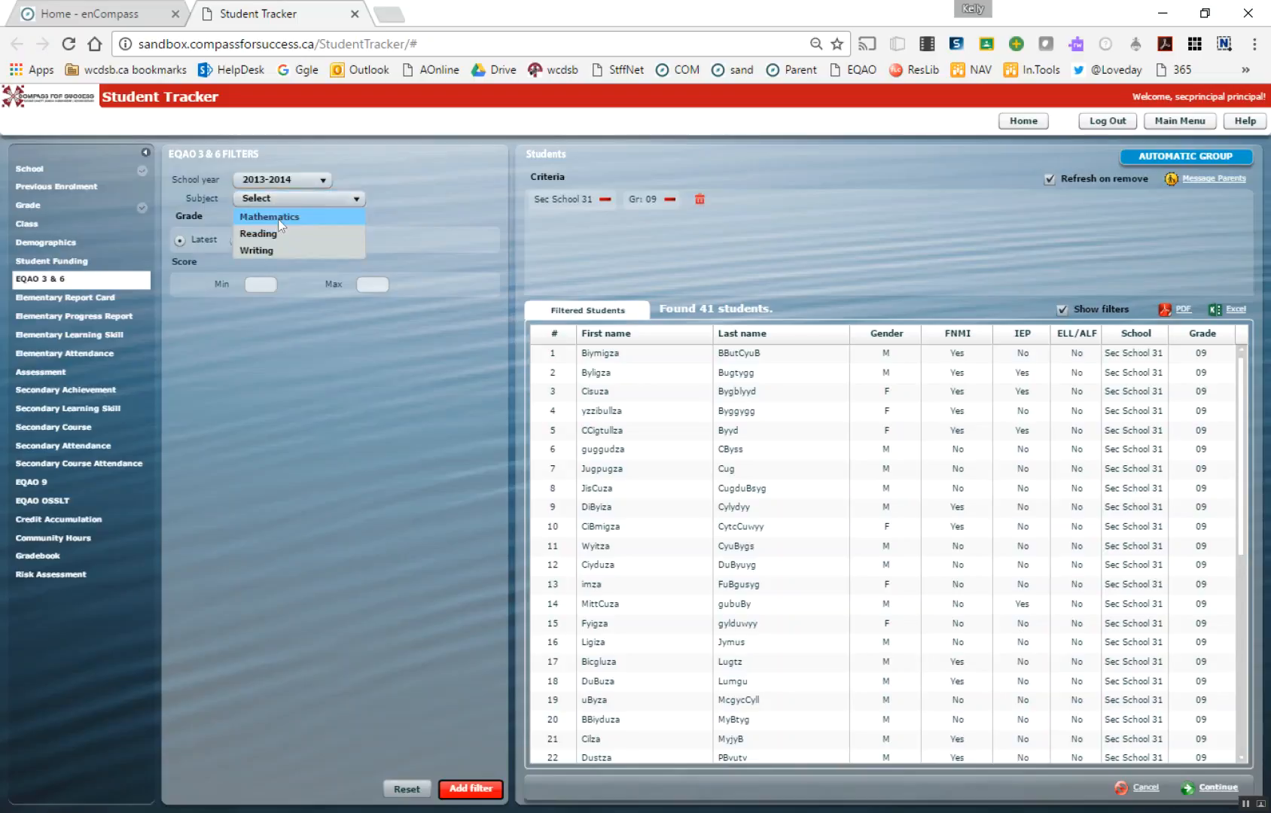
pyautogui.click(280, 218)
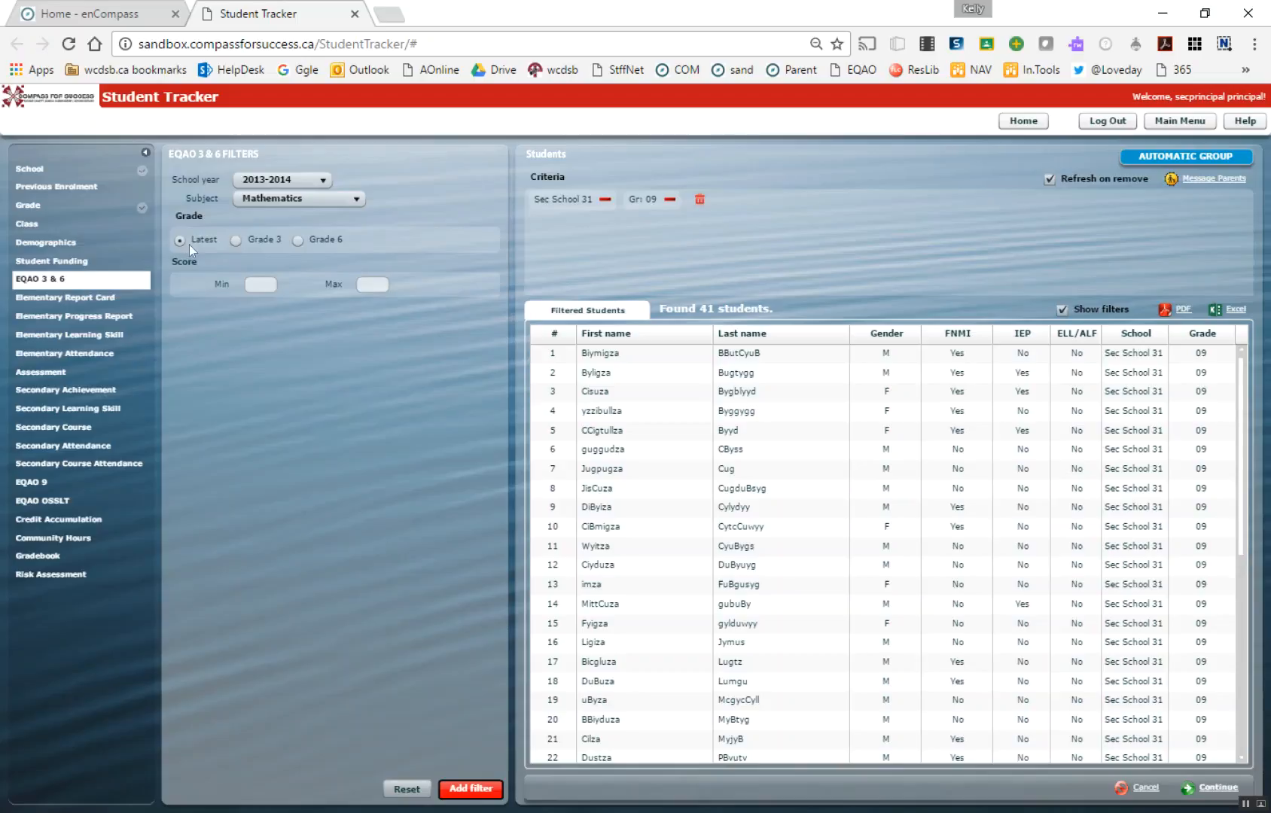
pyautogui.click(259, 286)
pyautogui.write('2.1')
pyautogui.press('Tab')
pyautogui.write('3.1')
pyautogui.click(467, 787)
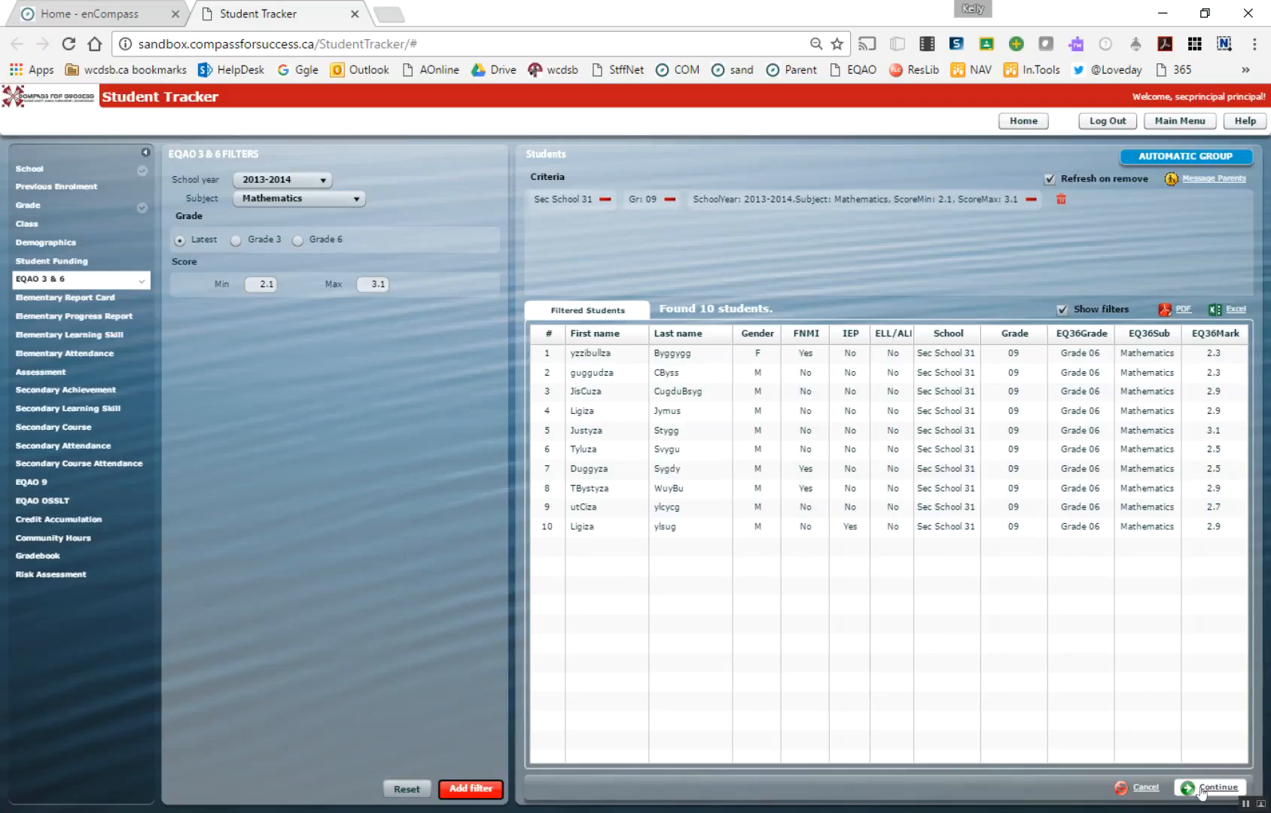
# Continue to the group details, naming the group "SIP-grade 9" with the description "2.1 to 3.1 grade 6 EQAO"
pyautogui.click(1201, 789)
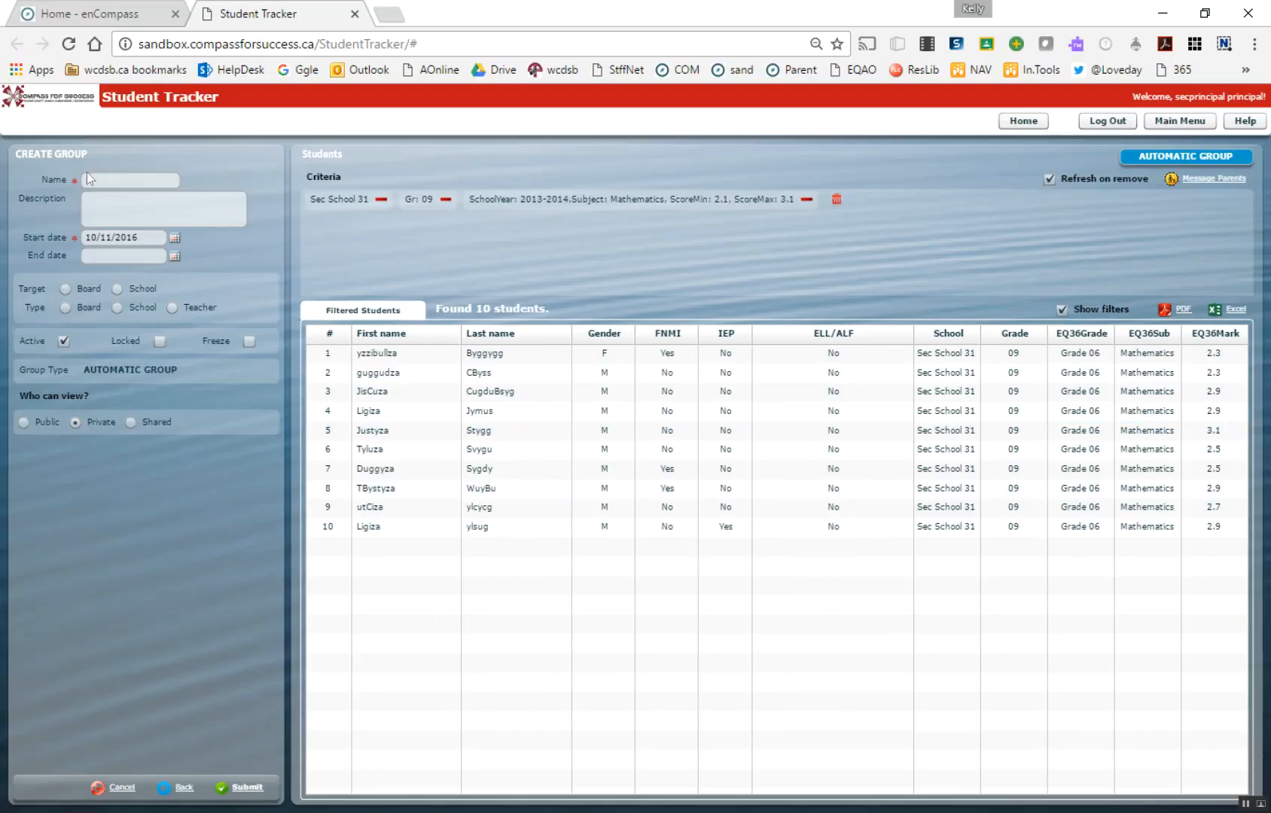
pyautogui.click(104, 181)
pyautogui.write('SIP-grade 9')
pyautogui.click(110, 208)
pyautogui.write('2.1')
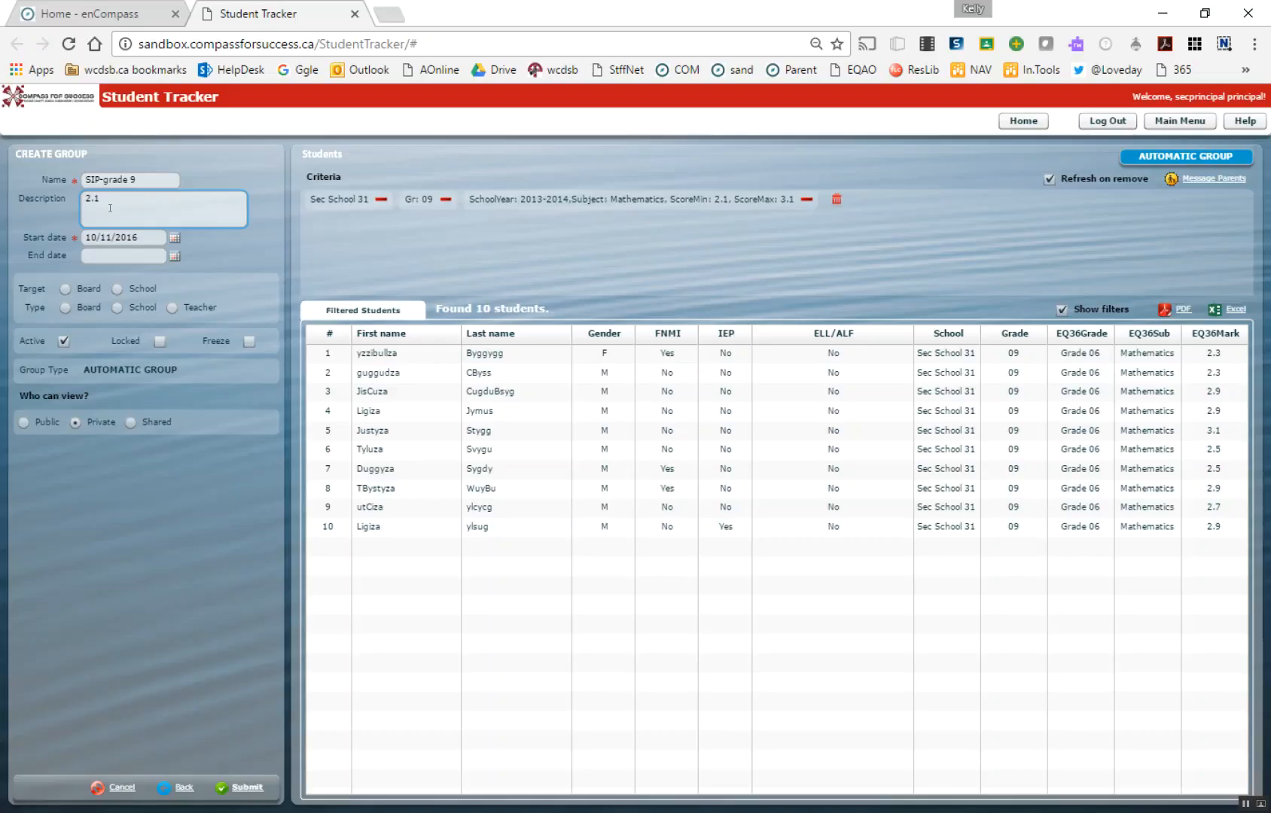
pyautogui.write(' to 3.1 grade 6 EQAO')
# Set the group's target to School with Sec School 31 and its type to School
pyautogui.click(118, 290)
pyautogui.click(128, 308)
pyautogui.click(118, 326)
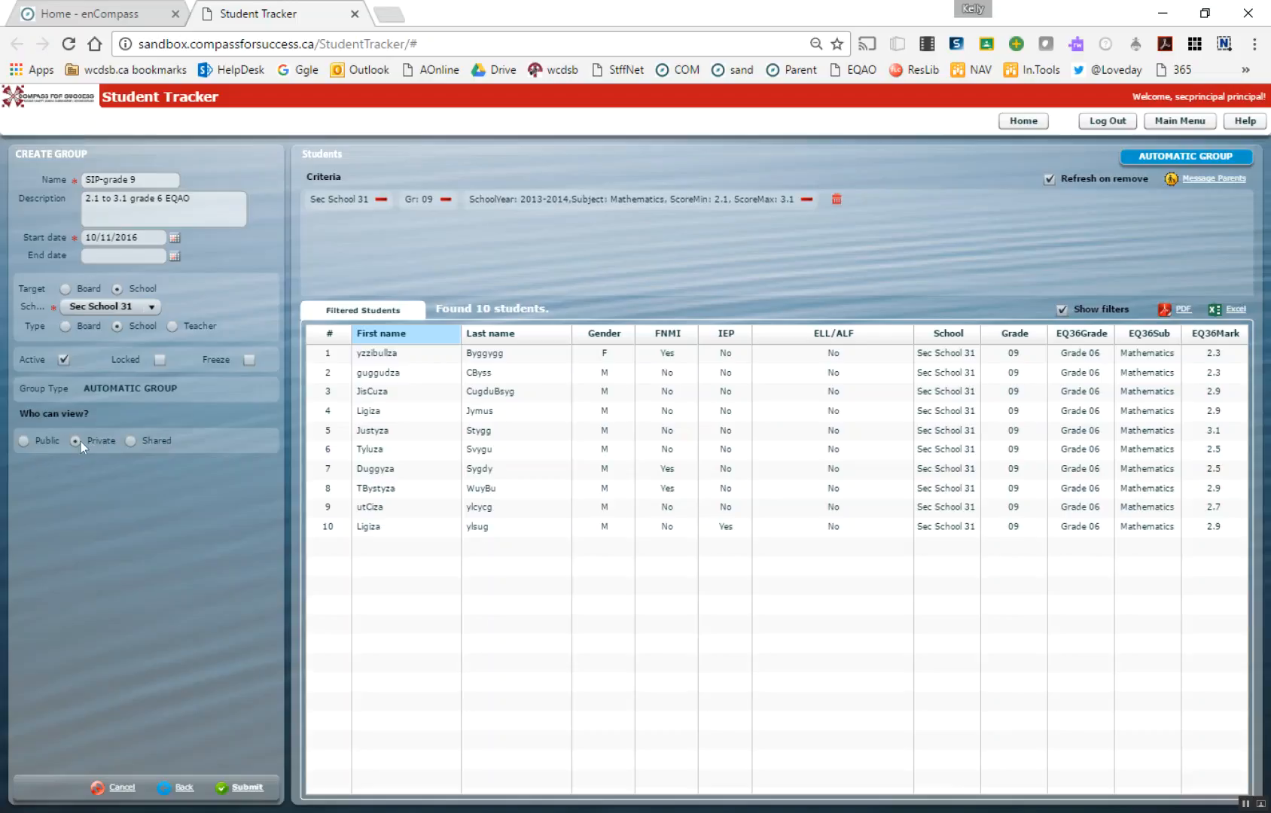
# Make the group shared with two staff members from Sec School 31 and submit it
pyautogui.click(131, 442)
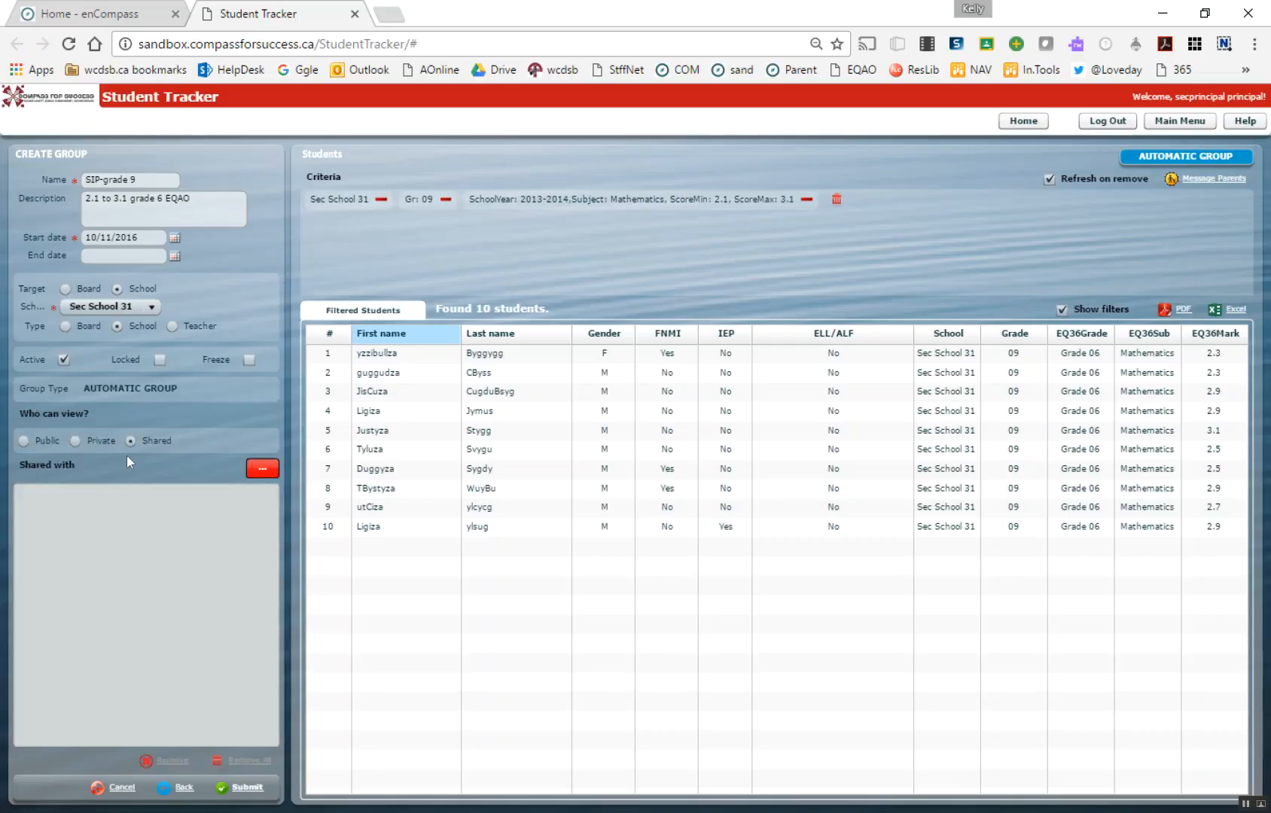
pyautogui.click(259, 474)
pyautogui.click(478, 168)
pyautogui.click(480, 188)
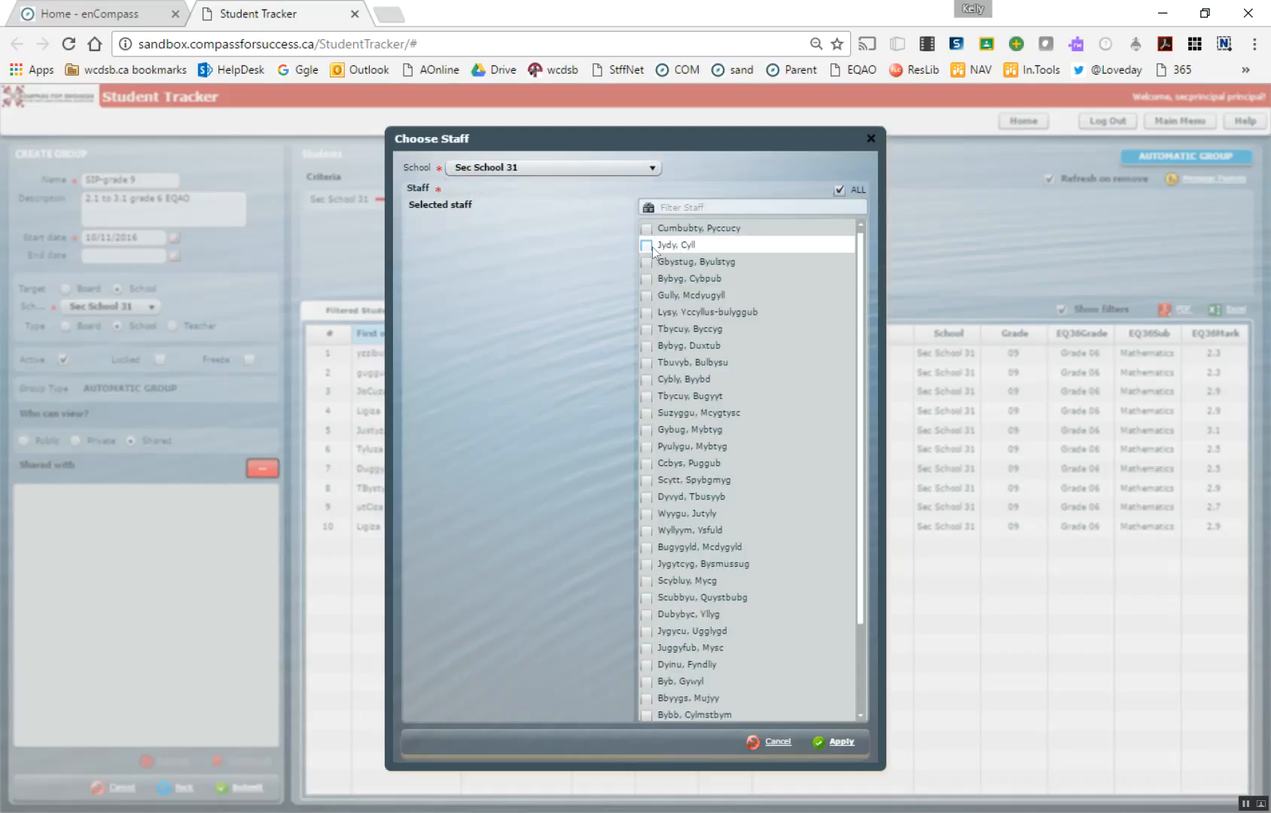
pyautogui.click(646, 329)
pyautogui.click(646, 345)
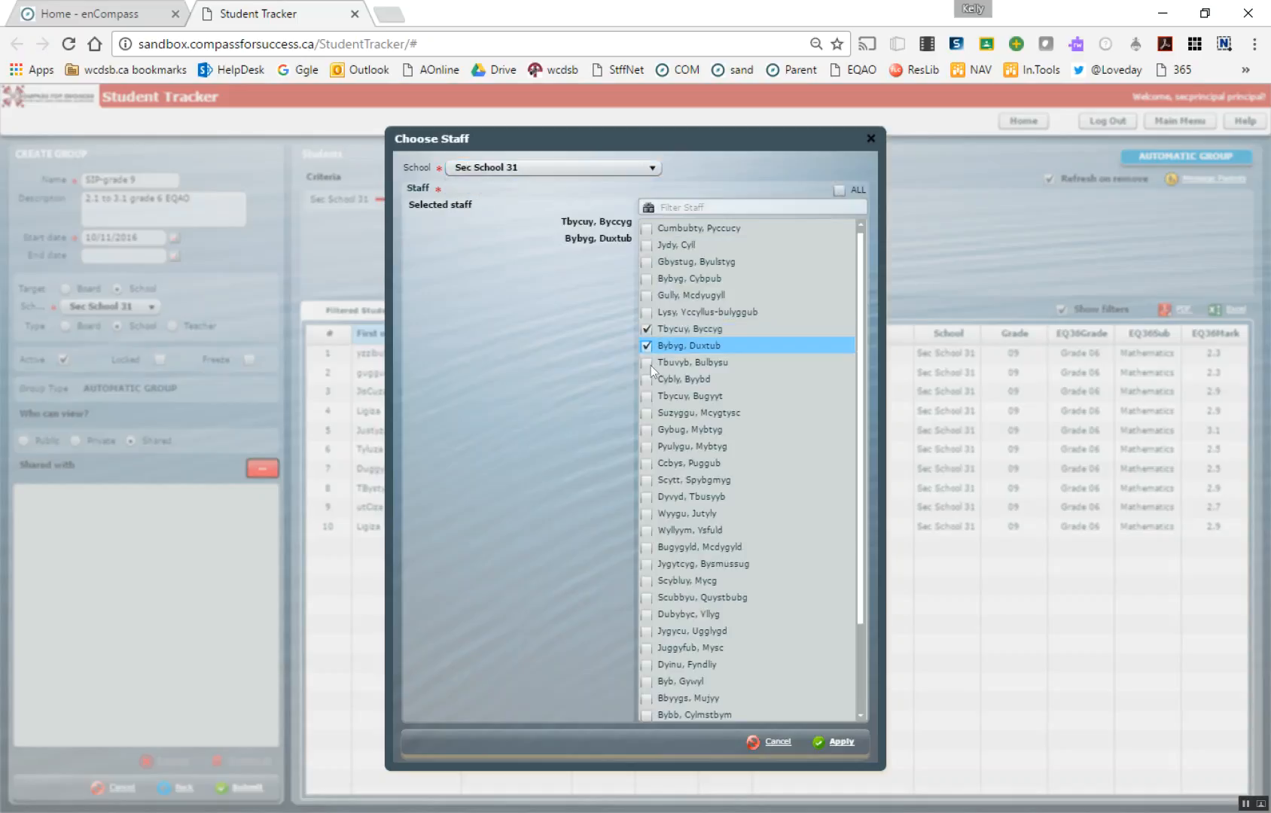
pyautogui.click(834, 743)
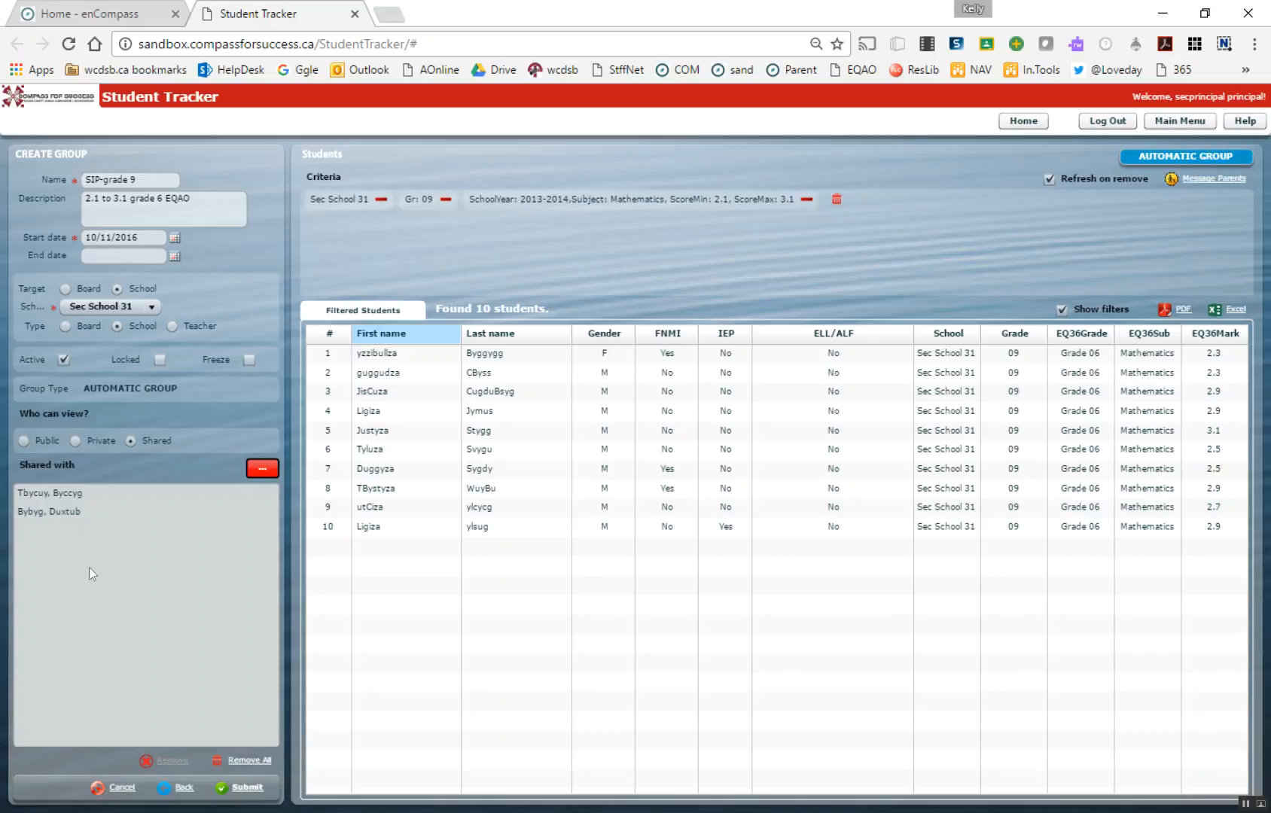
pyautogui.click(245, 792)
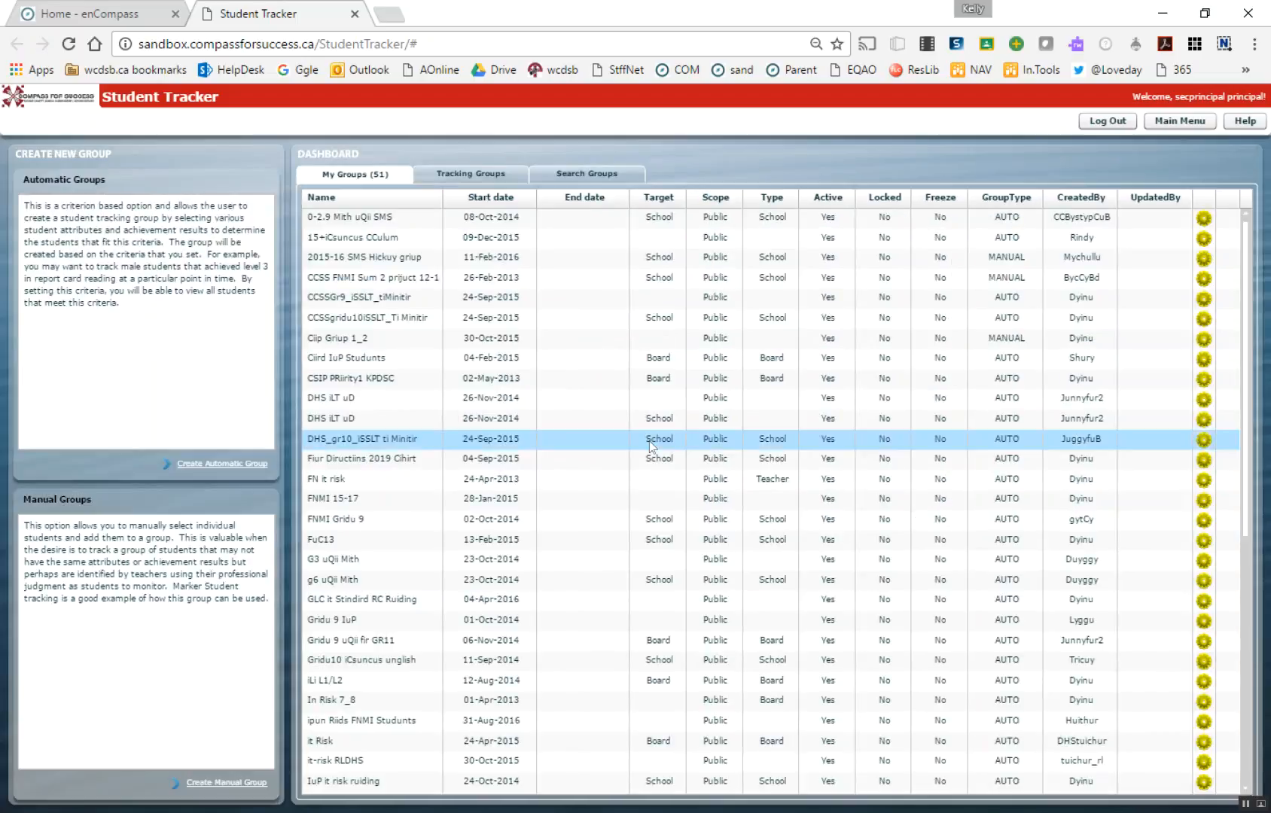
pyautogui.scroll(-5, 653, 463)
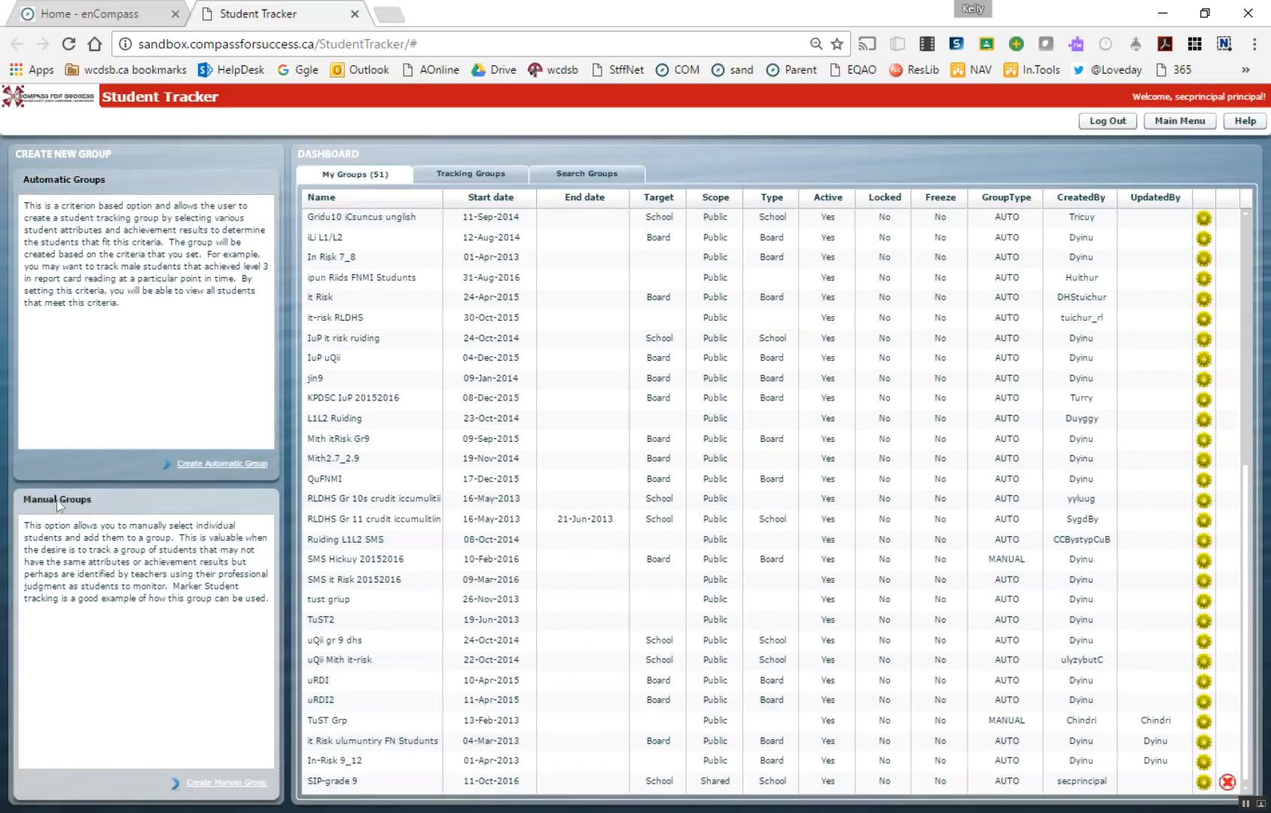
# Start a manual group and filter its student list by secondary school Sec School 31
pyautogui.click(200, 784)
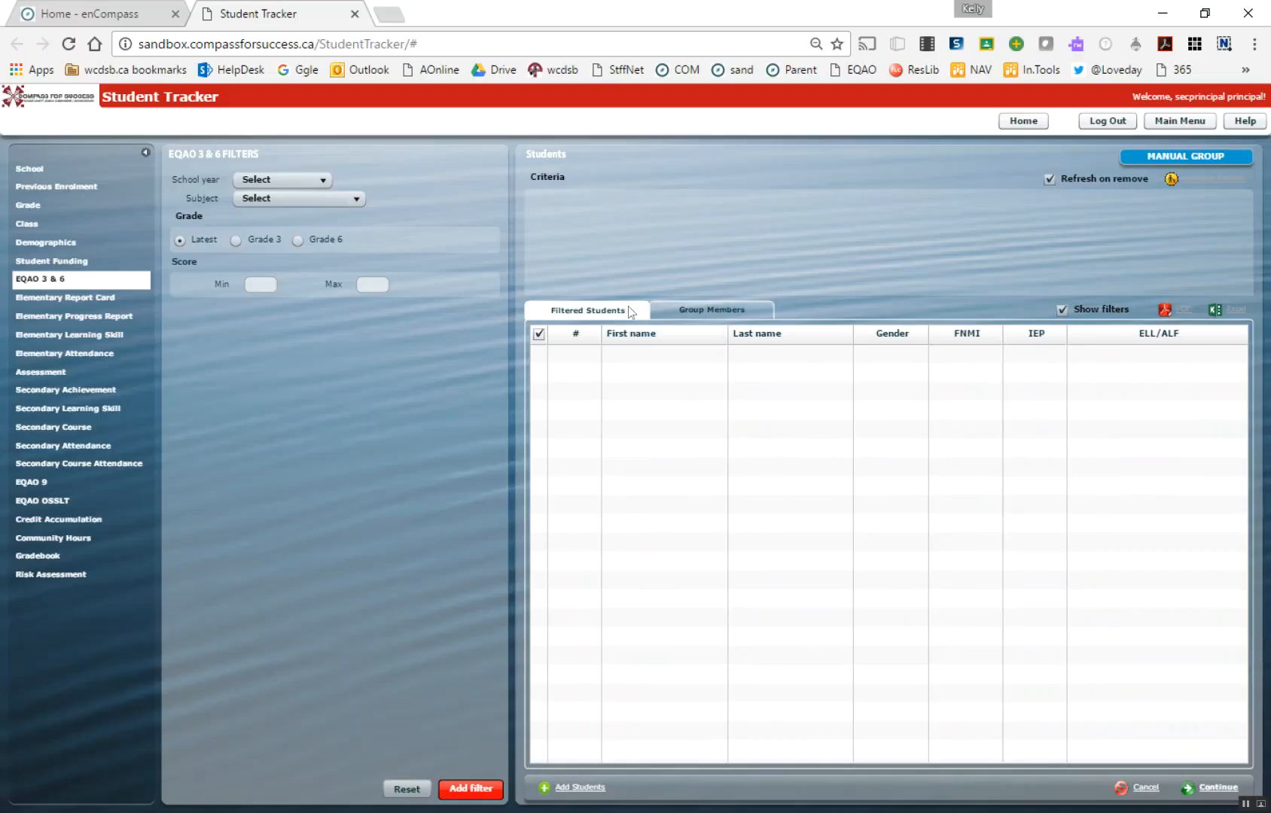
pyautogui.click(716, 307)
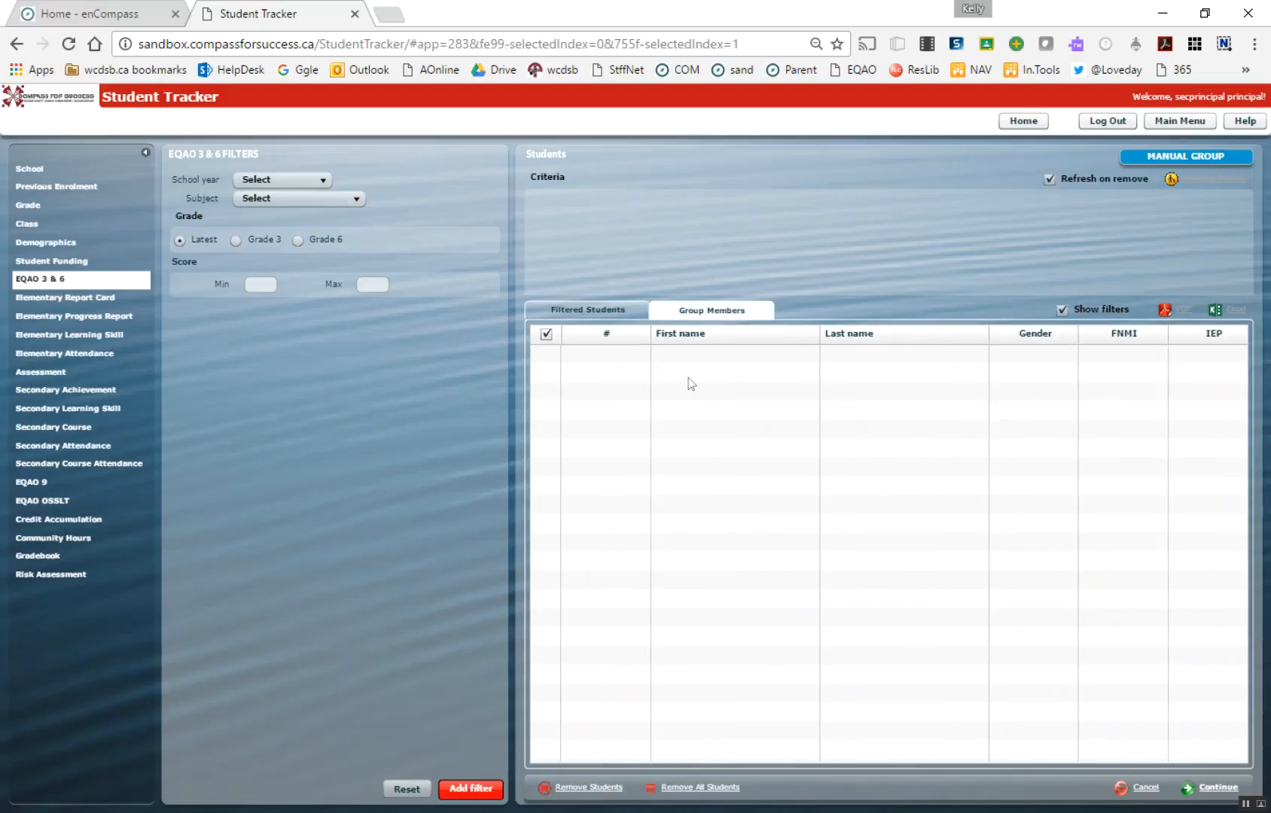
pyautogui.click(588, 307)
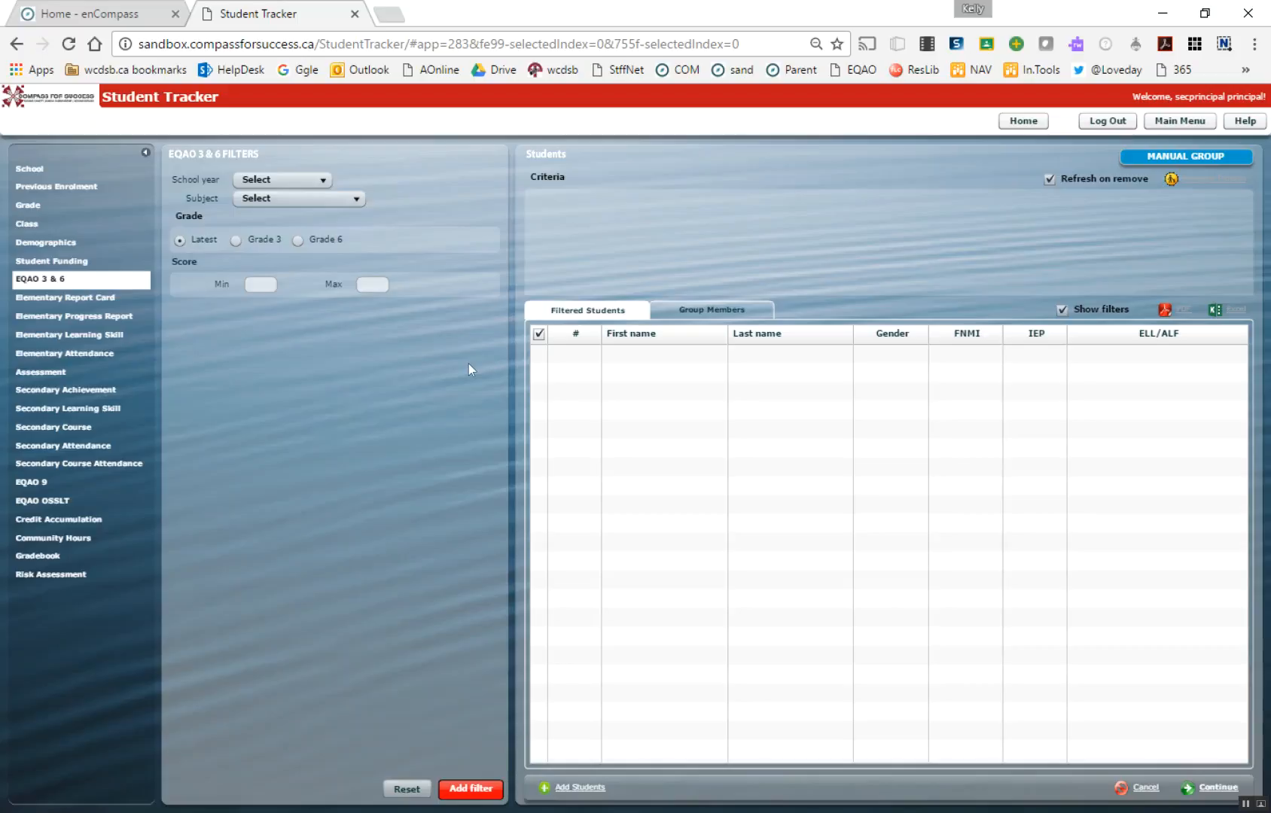
pyautogui.click(41, 170)
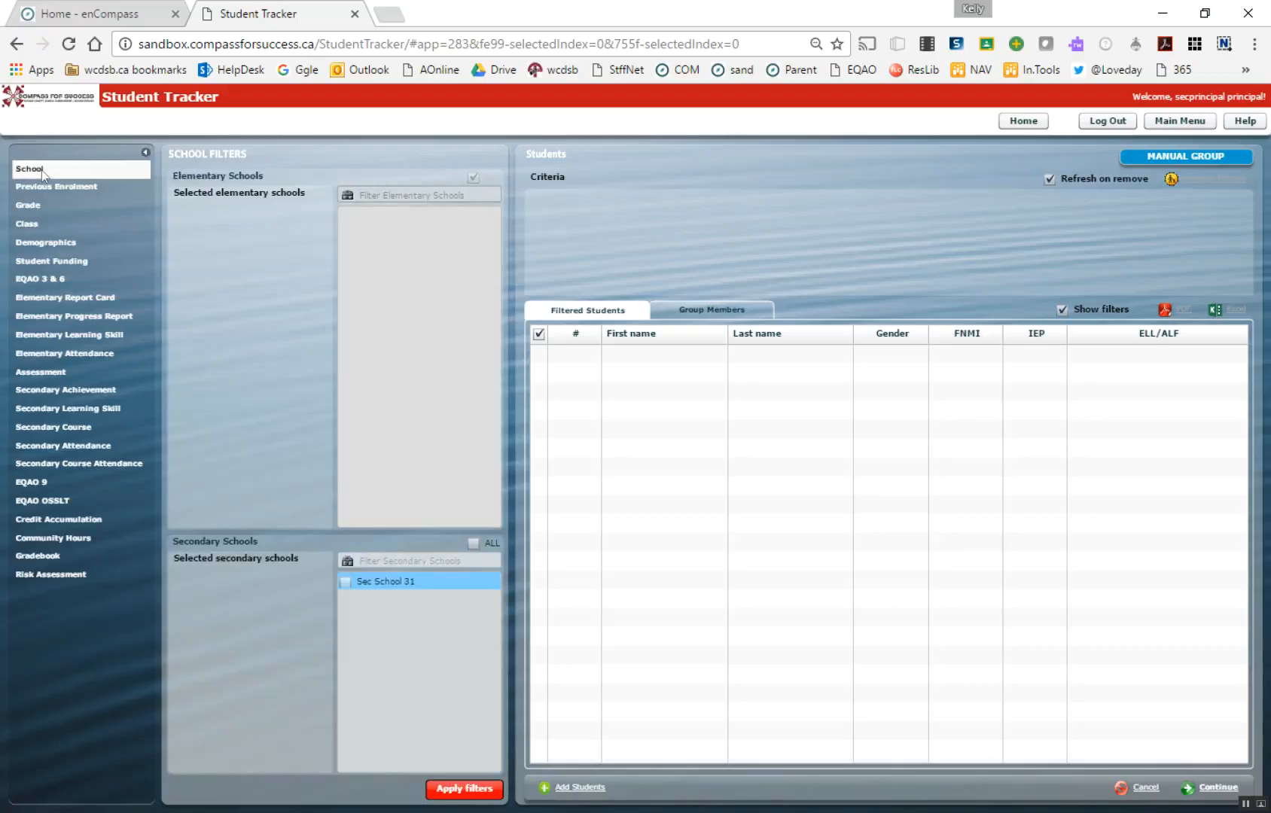
pyautogui.click(345, 584)
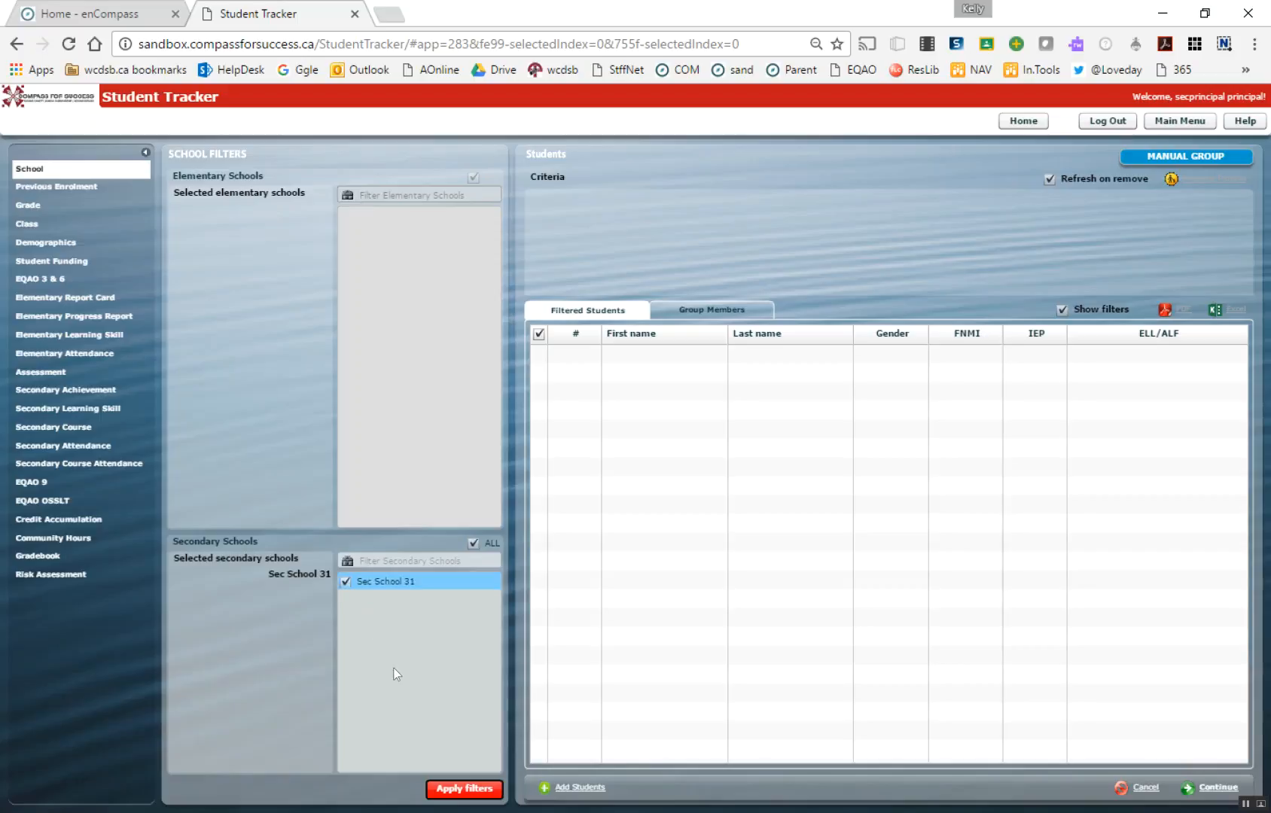
pyautogui.click(466, 791)
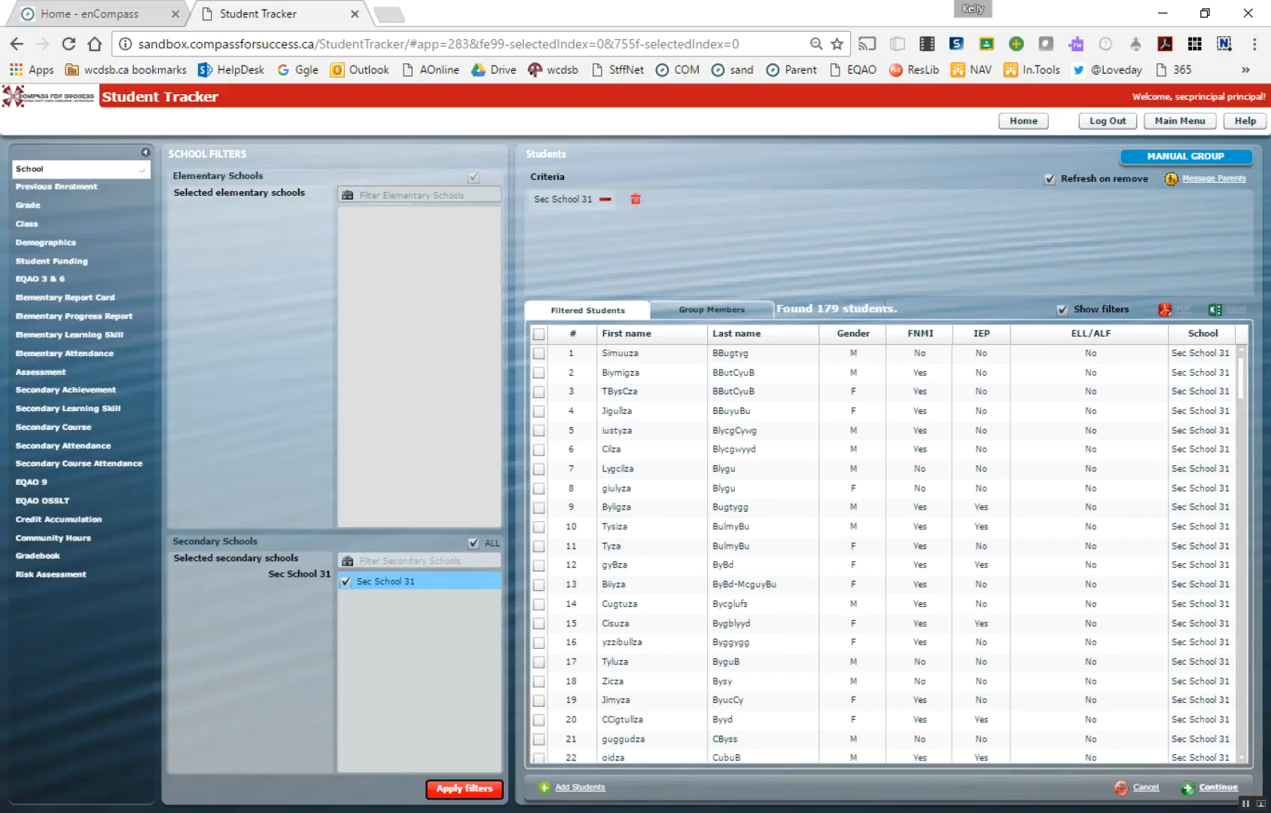
# Check the manual group's member list, and narrow the filtered students to grade 09
pyautogui.click(728, 315)
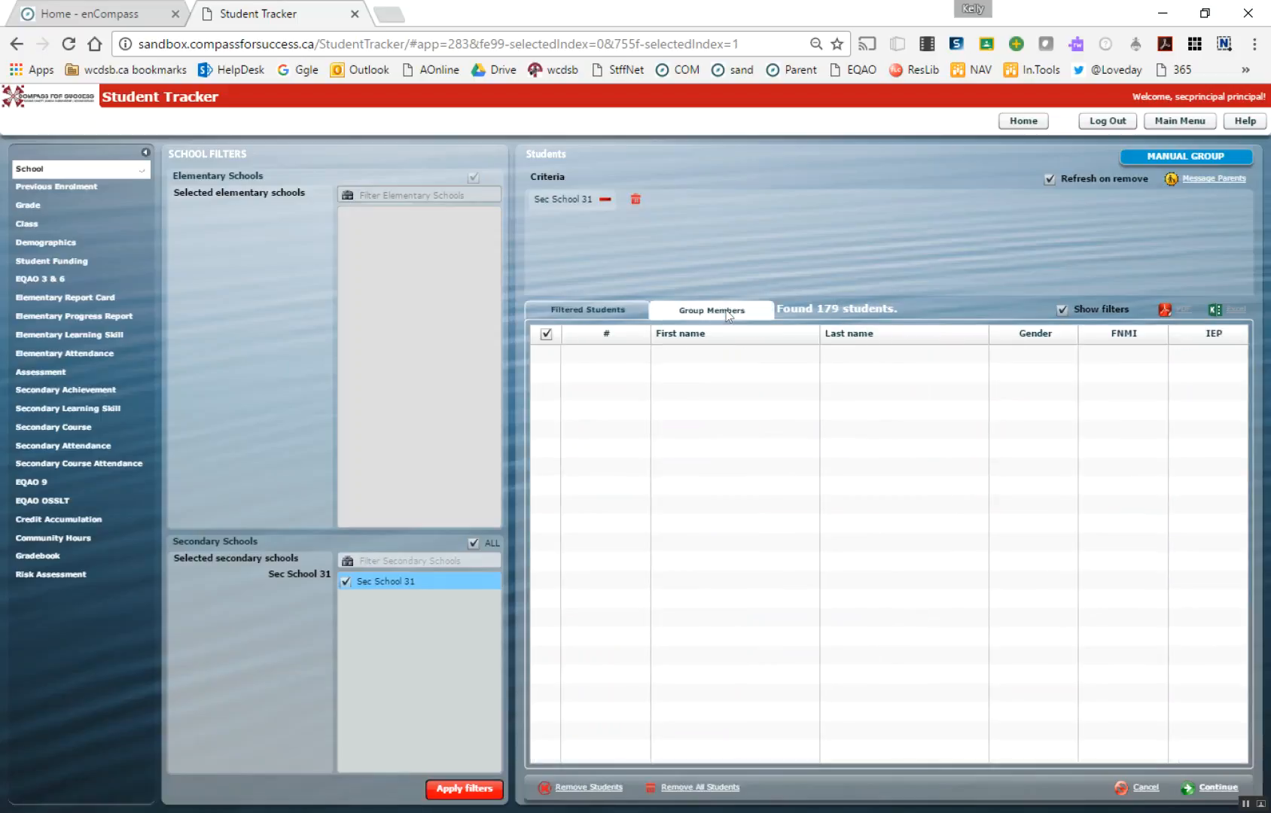
pyautogui.click(572, 313)
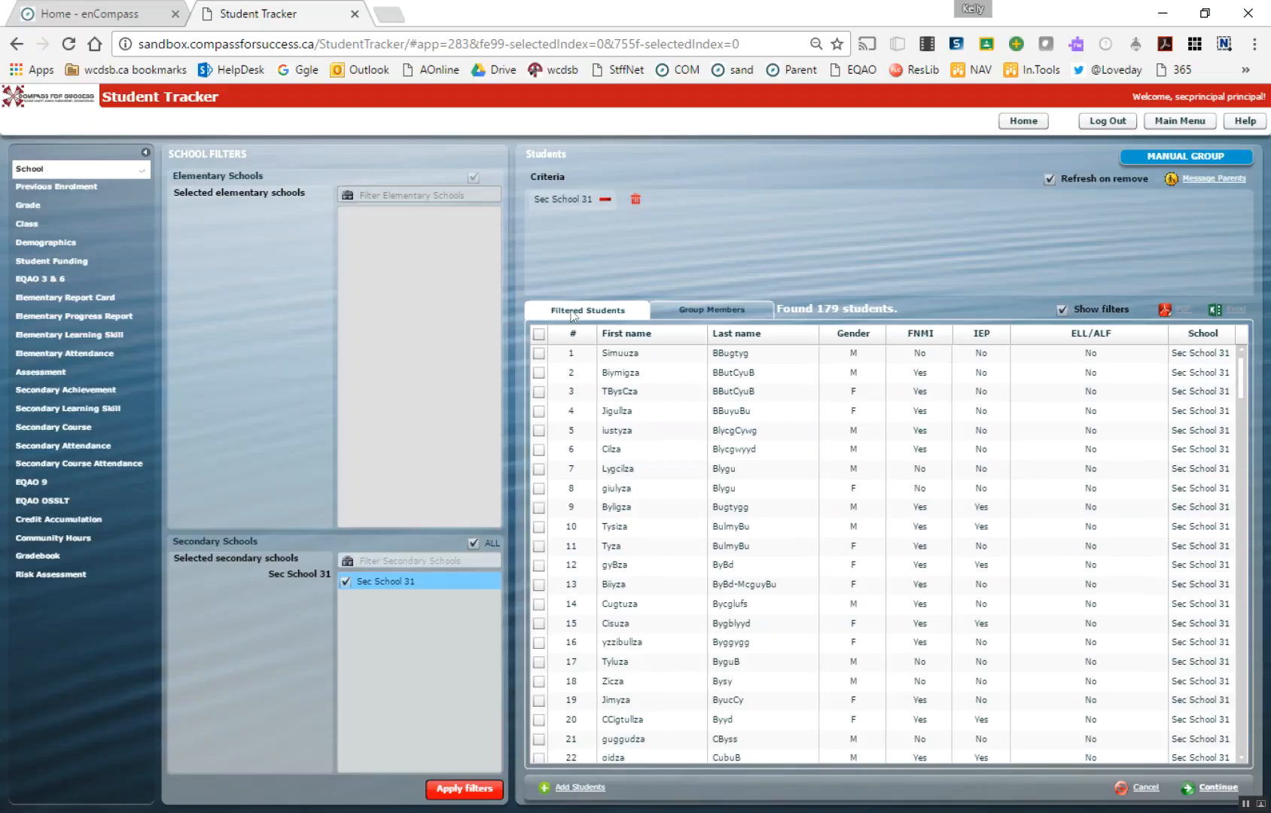
pyautogui.click(57, 205)
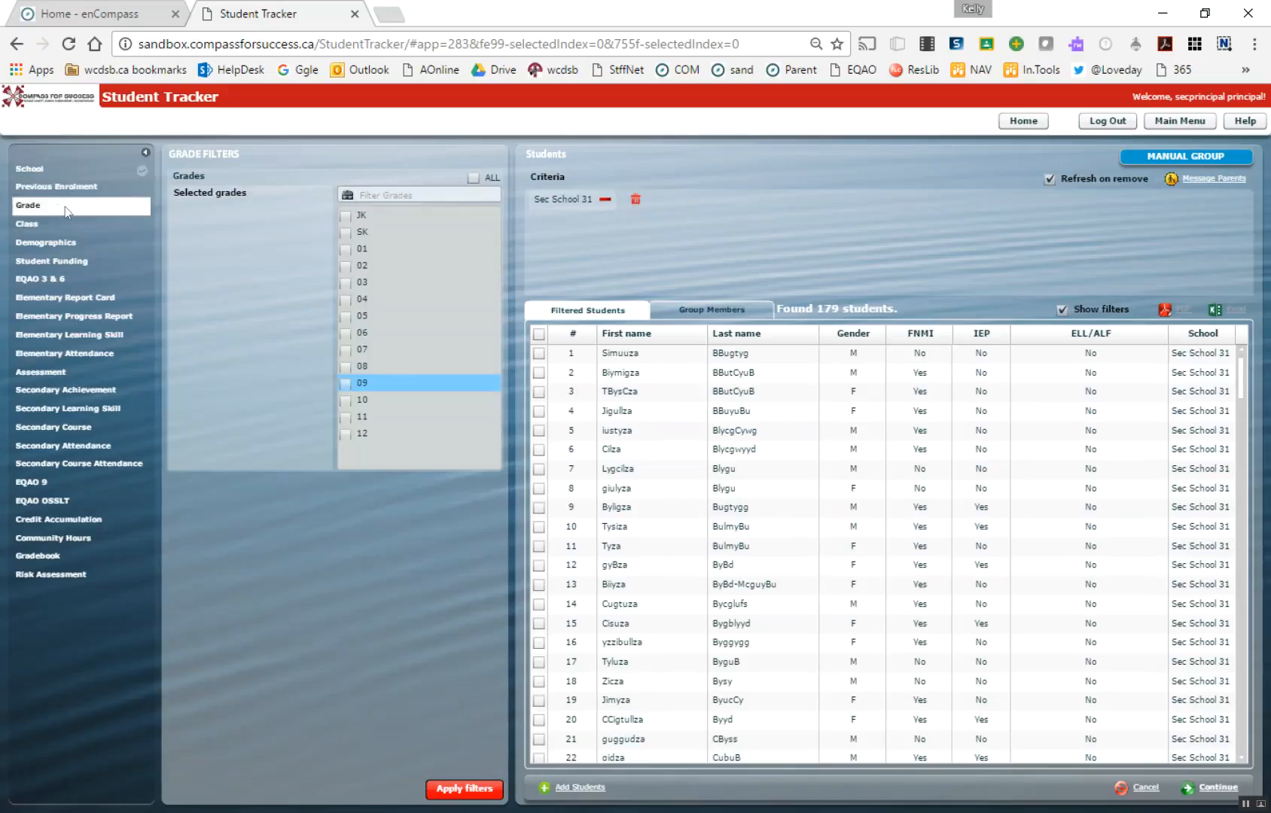
pyautogui.click(346, 382)
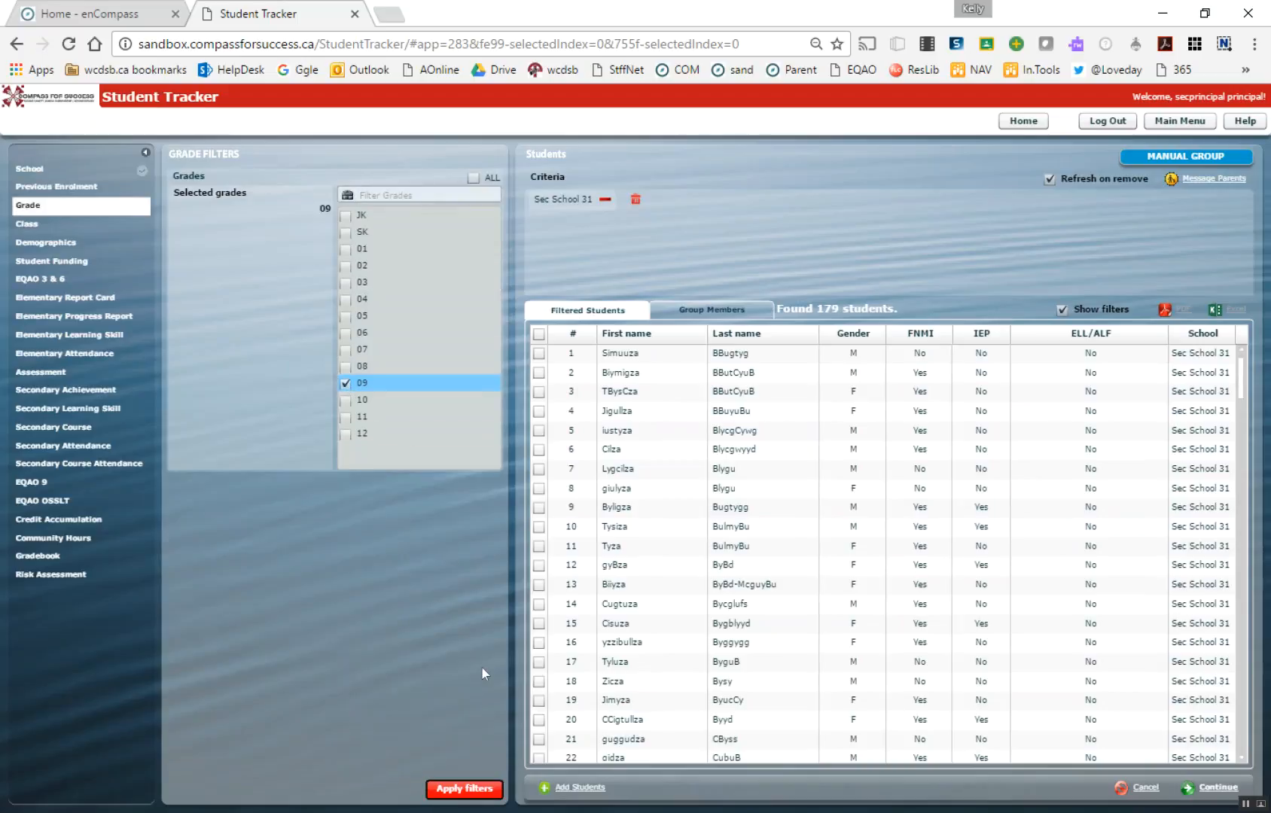
pyautogui.click(469, 788)
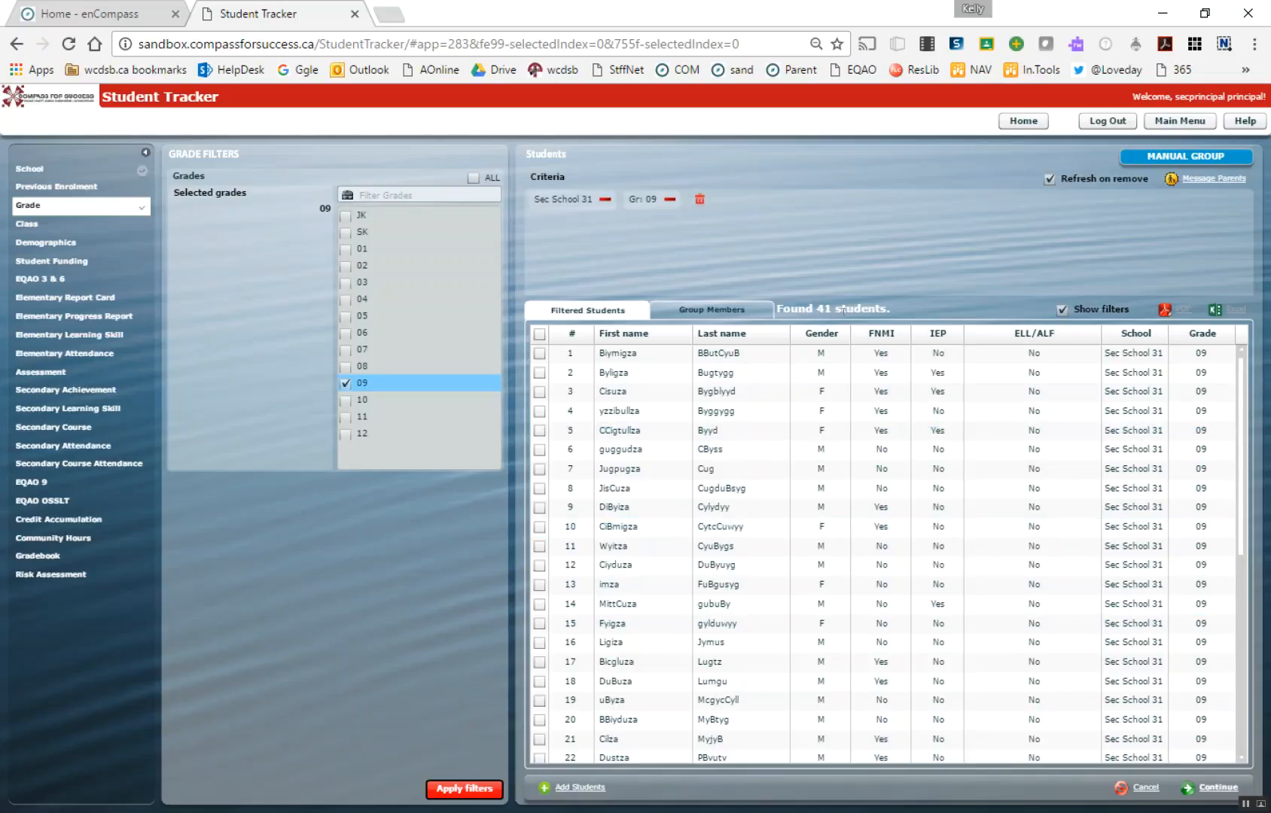
# Add an EQAO 3 & 6 filter for school year 2013-2014, Mathematics, with scores from 2.1 to 3.1
pyautogui.click(55, 277)
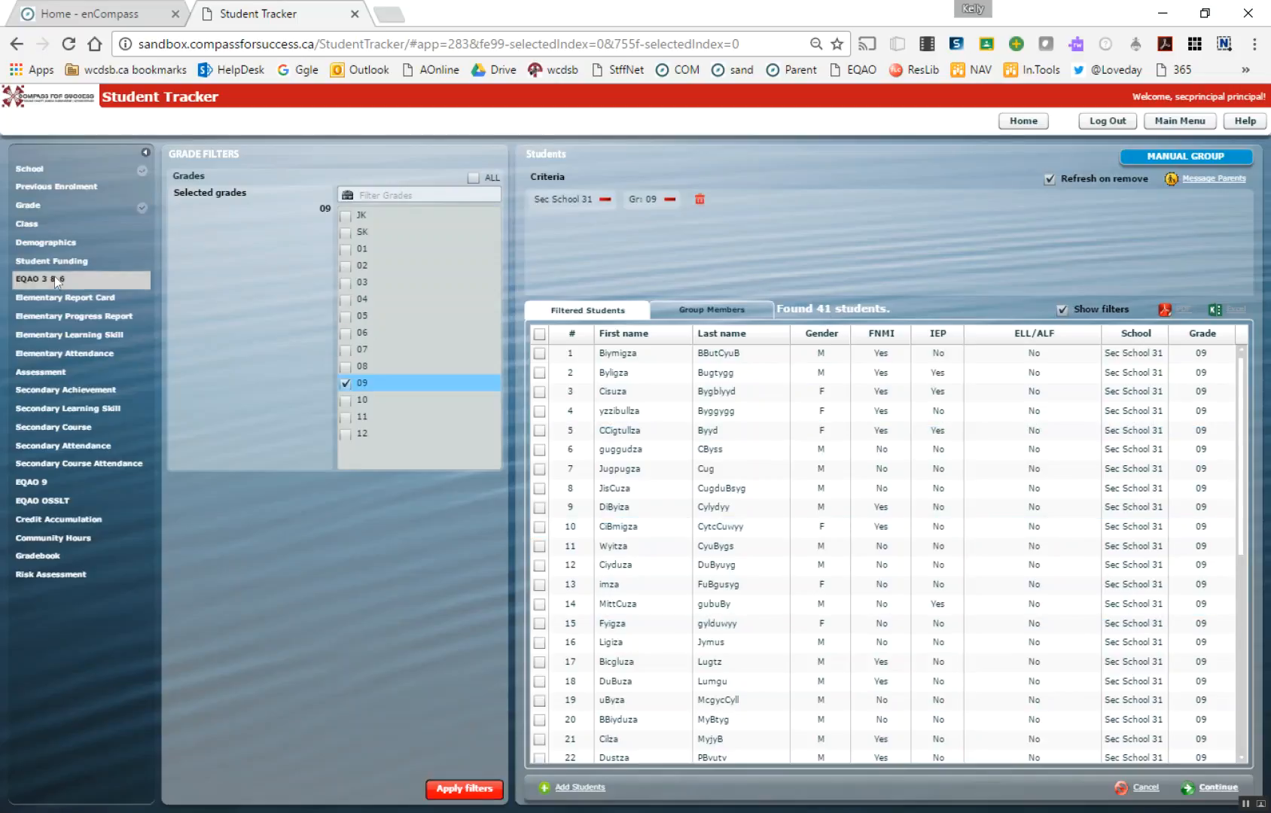
pyautogui.click(290, 175)
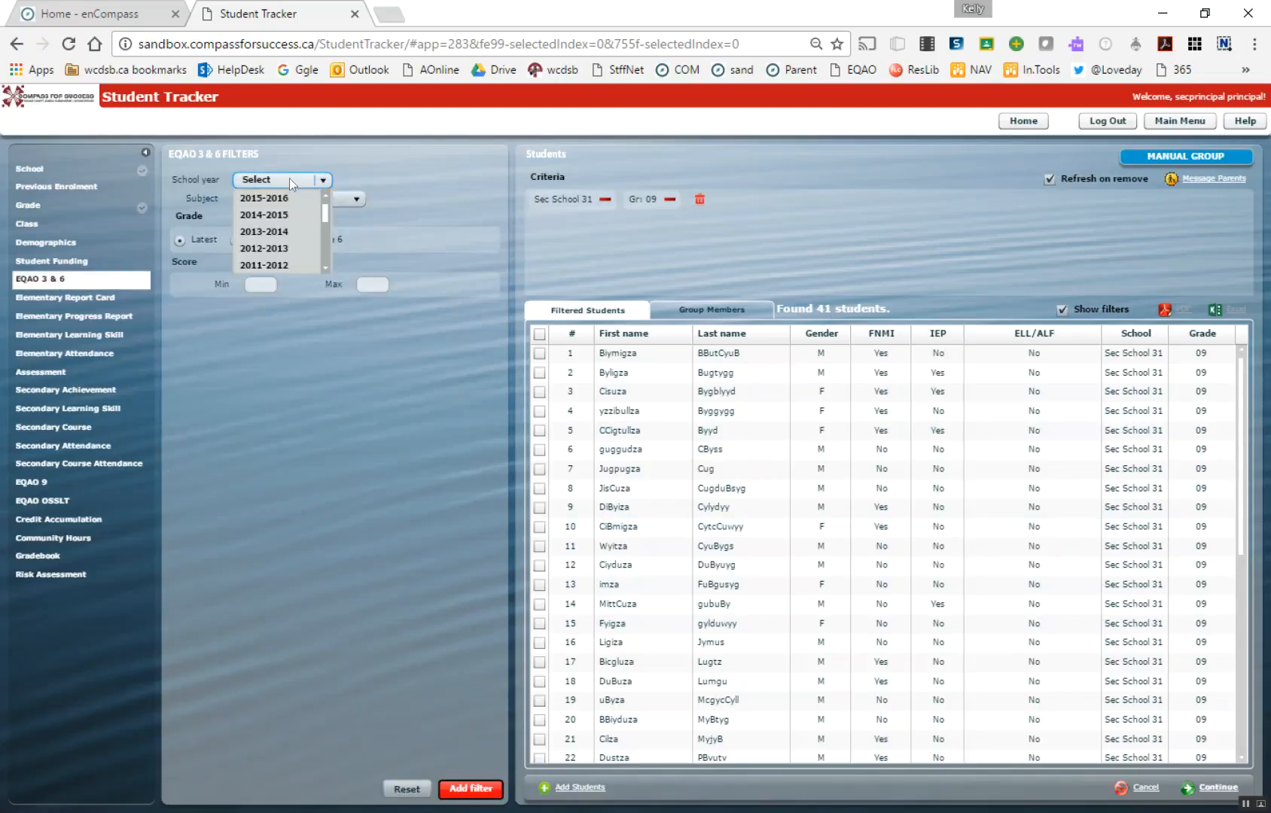
pyautogui.click(283, 231)
pyautogui.click(281, 200)
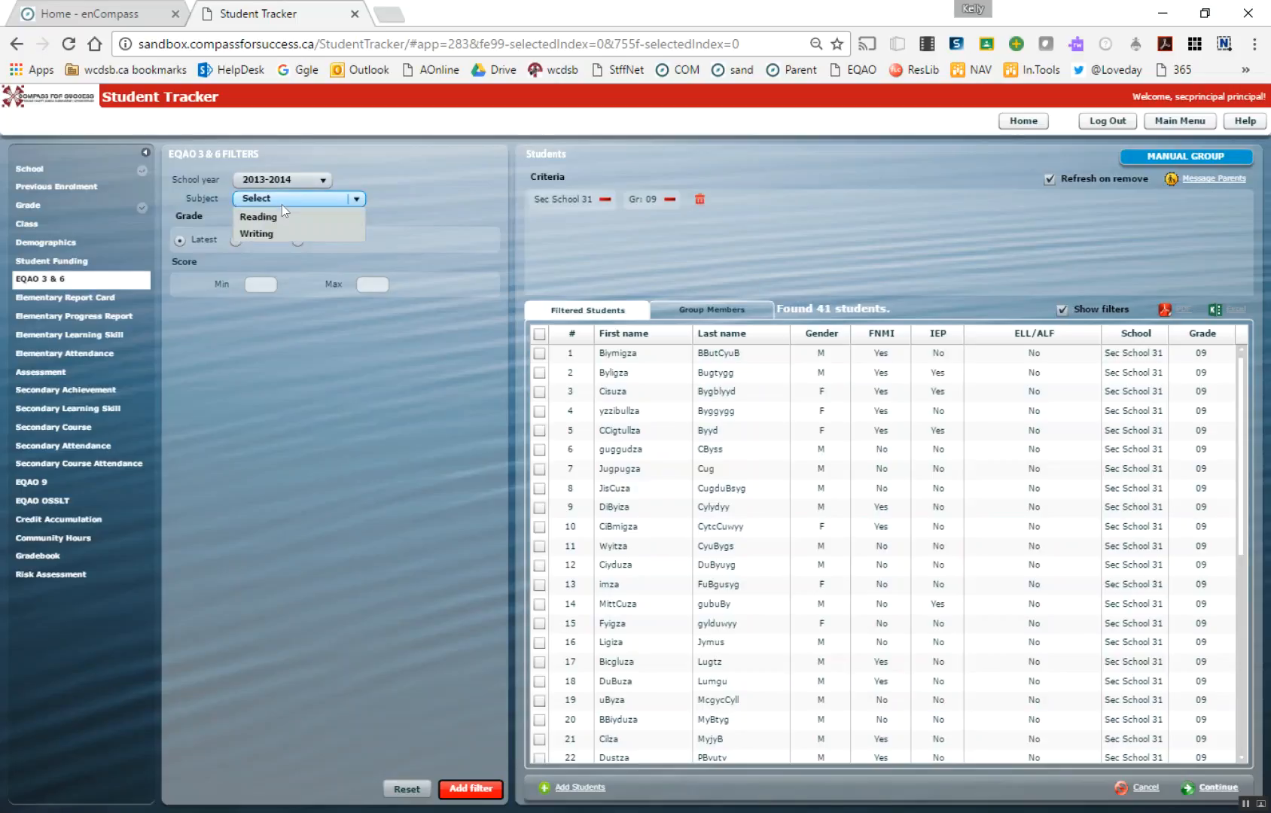
pyautogui.click(283, 217)
pyautogui.click(257, 284)
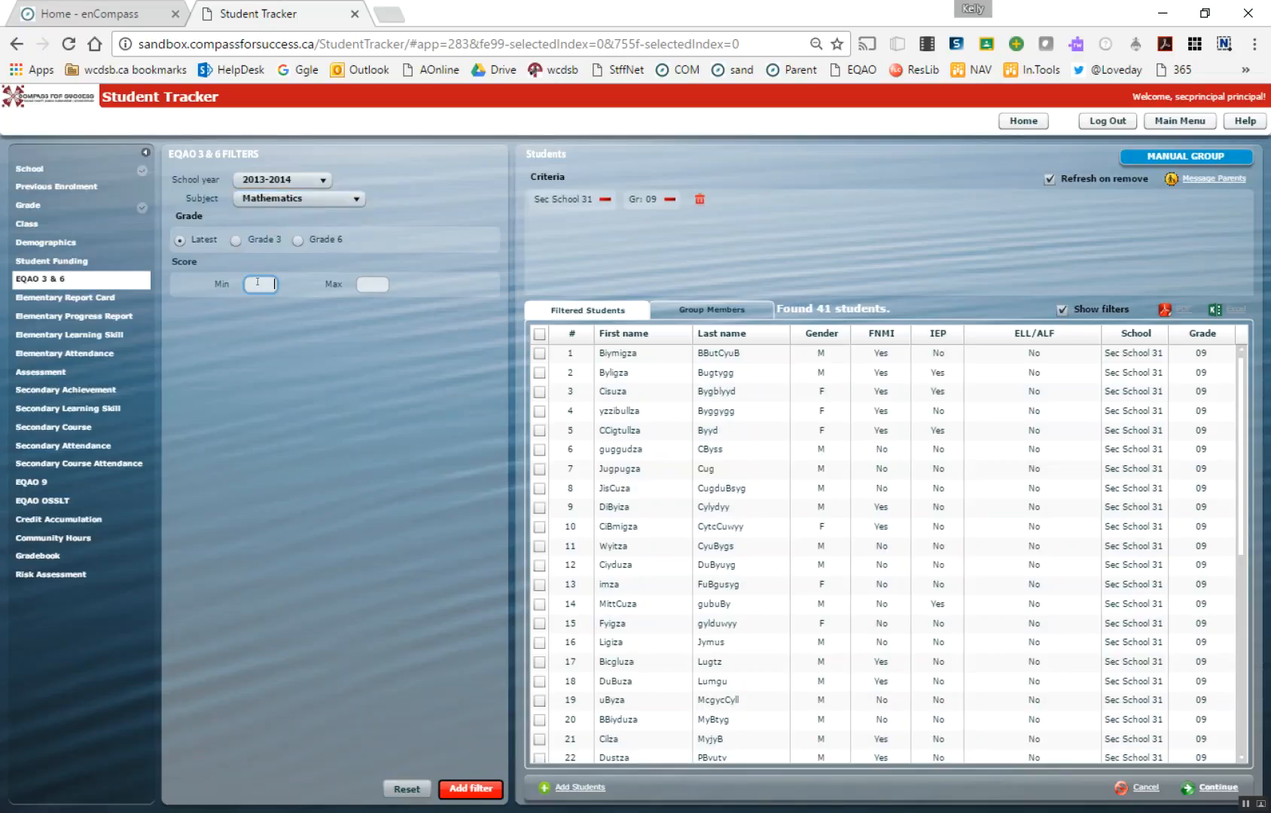
pyautogui.write('2.1')
pyautogui.press('Tab')
pyautogui.write('3.1')
pyautogui.click(458, 790)
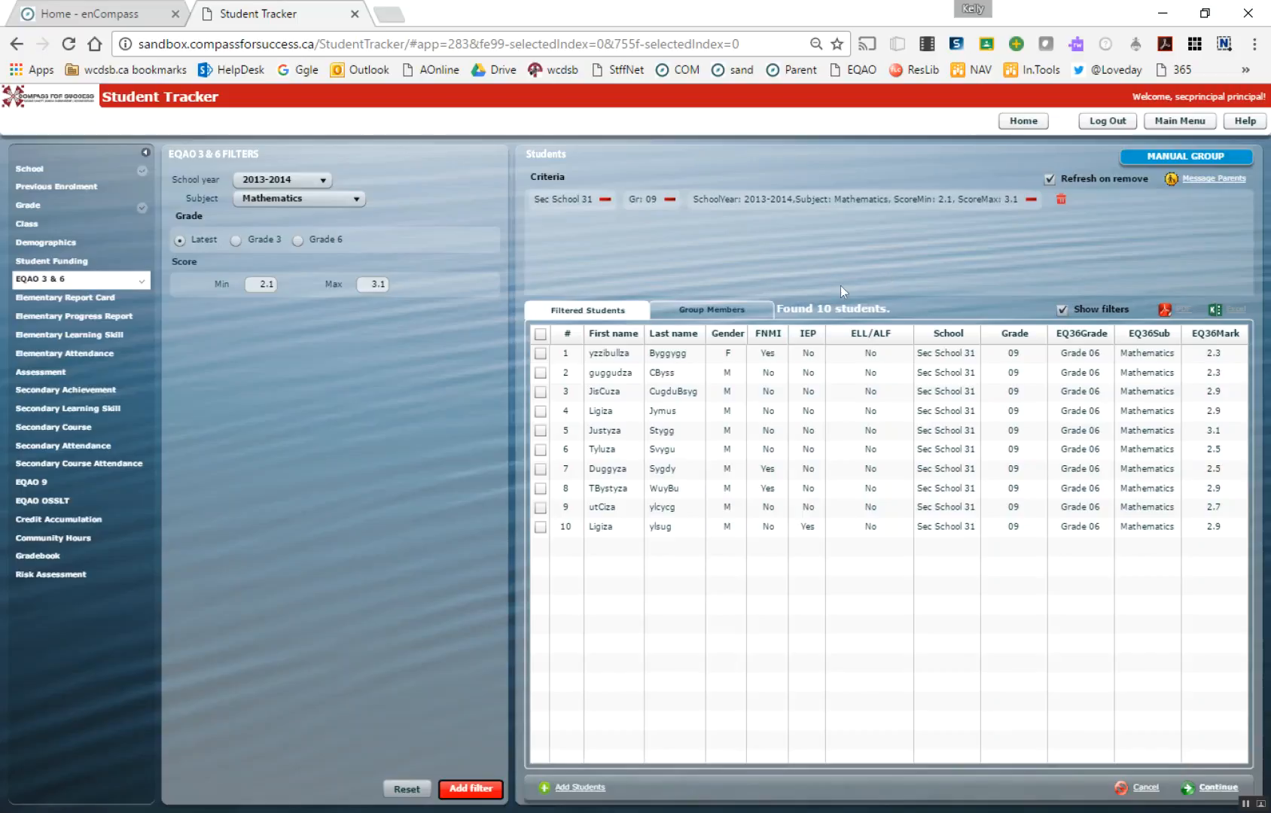
# Add the first, second, fourth, sixth and eighth filtered students to the manual group and check its member list
pyautogui.click(539, 354)
pyautogui.click(539, 373)
pyautogui.click(539, 411)
pyautogui.click(540, 449)
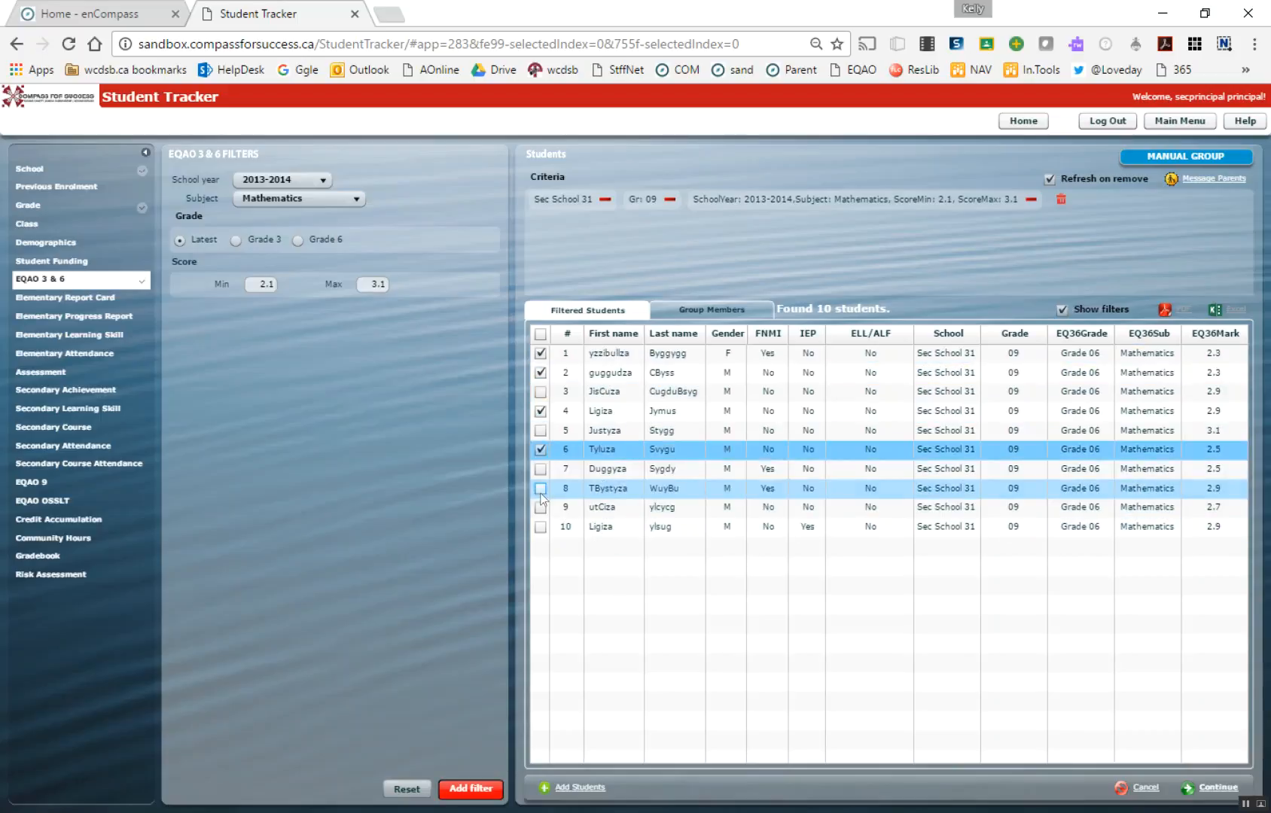
pyautogui.click(539, 488)
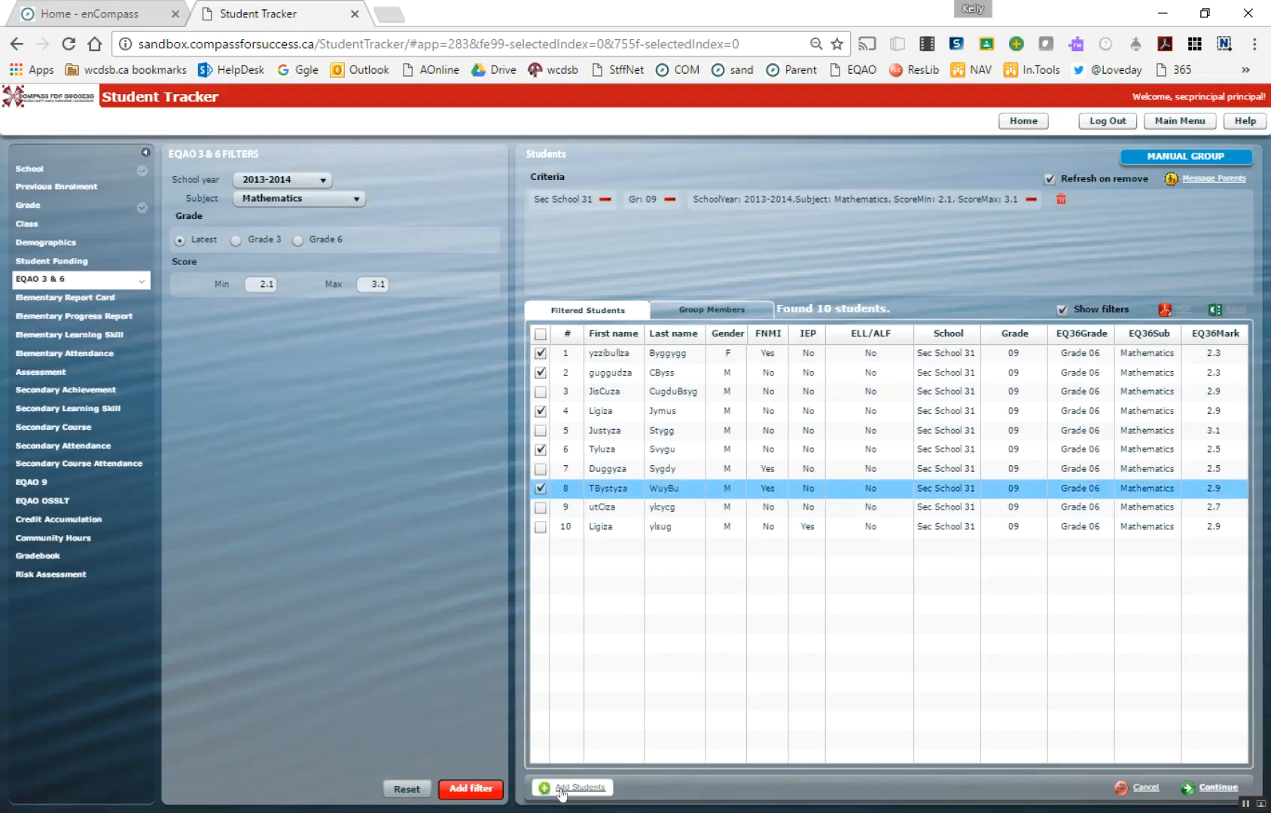
pyautogui.click(588, 794)
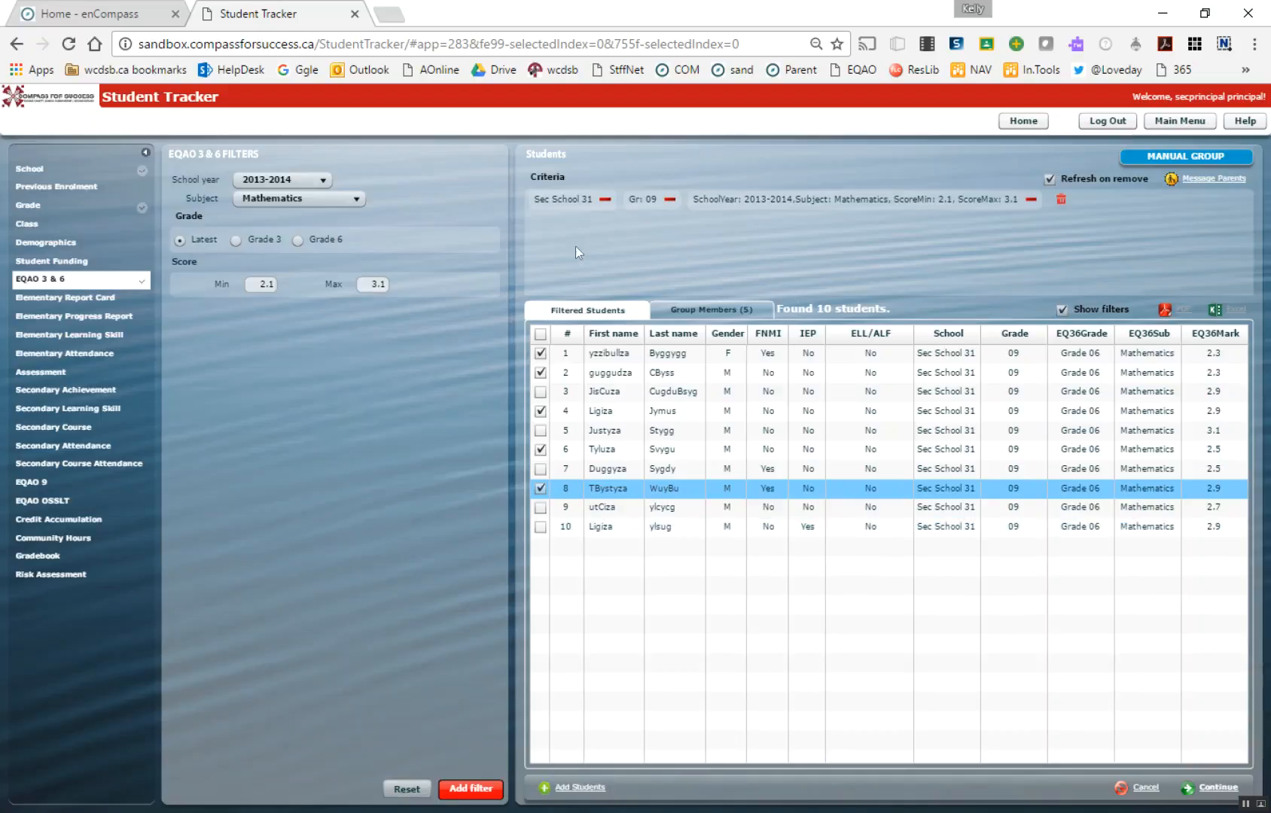
pyautogui.click(734, 309)
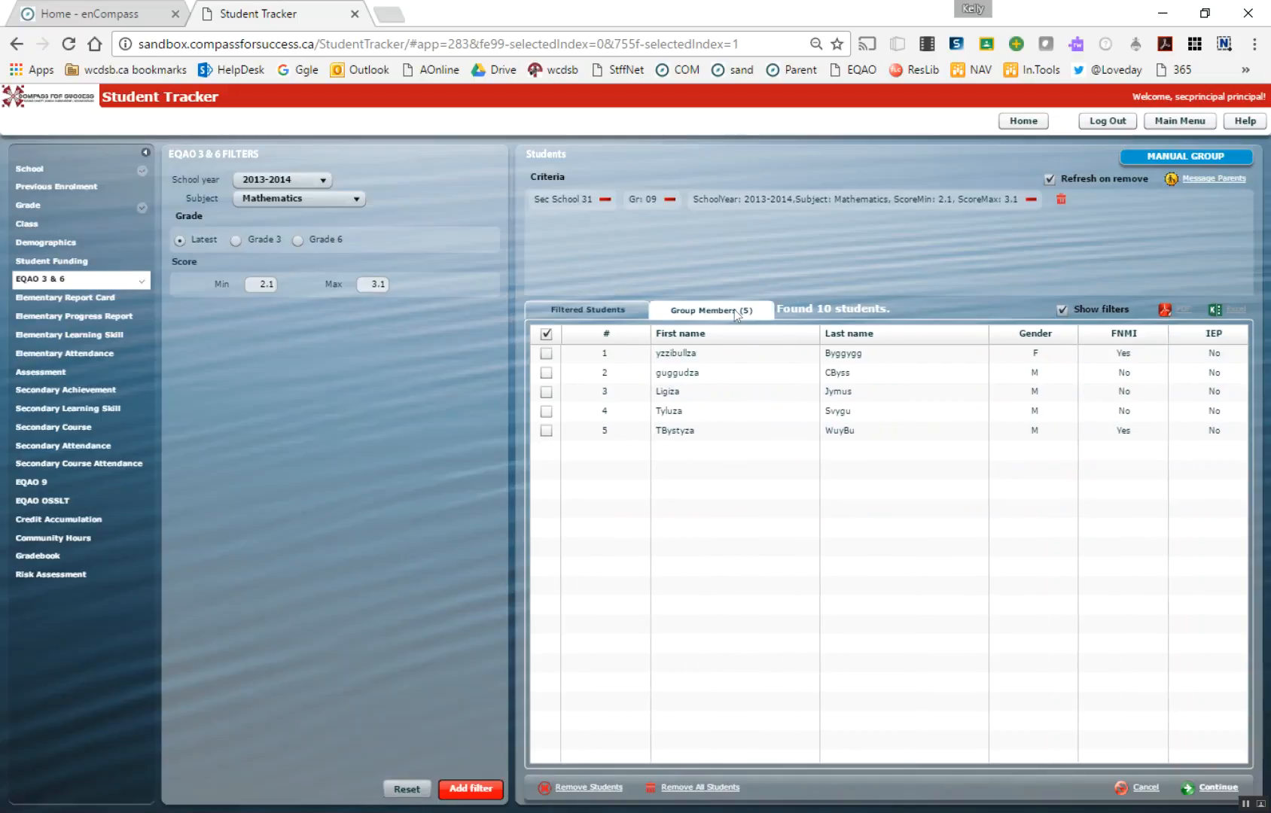
# Select all the filtered students in the list and continue to the manual group's details form
pyautogui.click(602, 310)
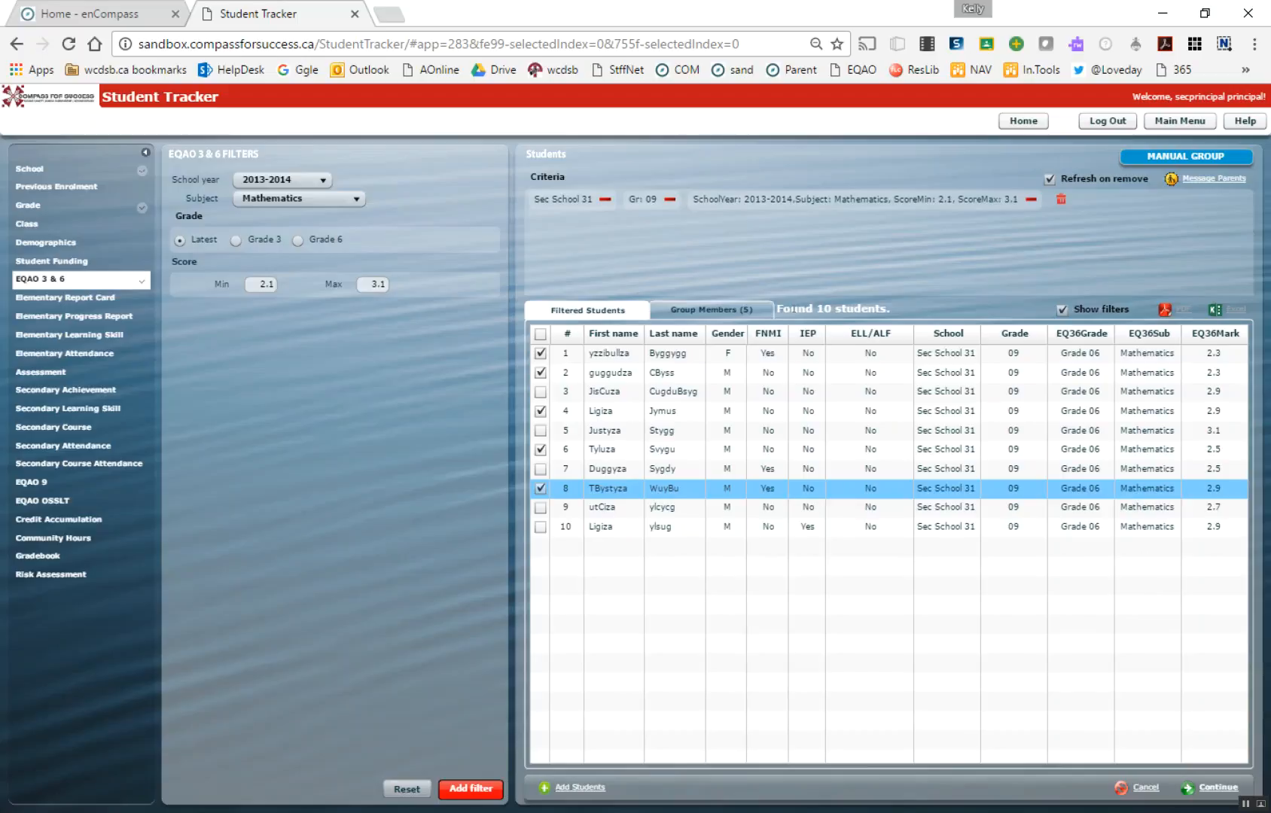
pyautogui.click(541, 392)
pyautogui.click(541, 430)
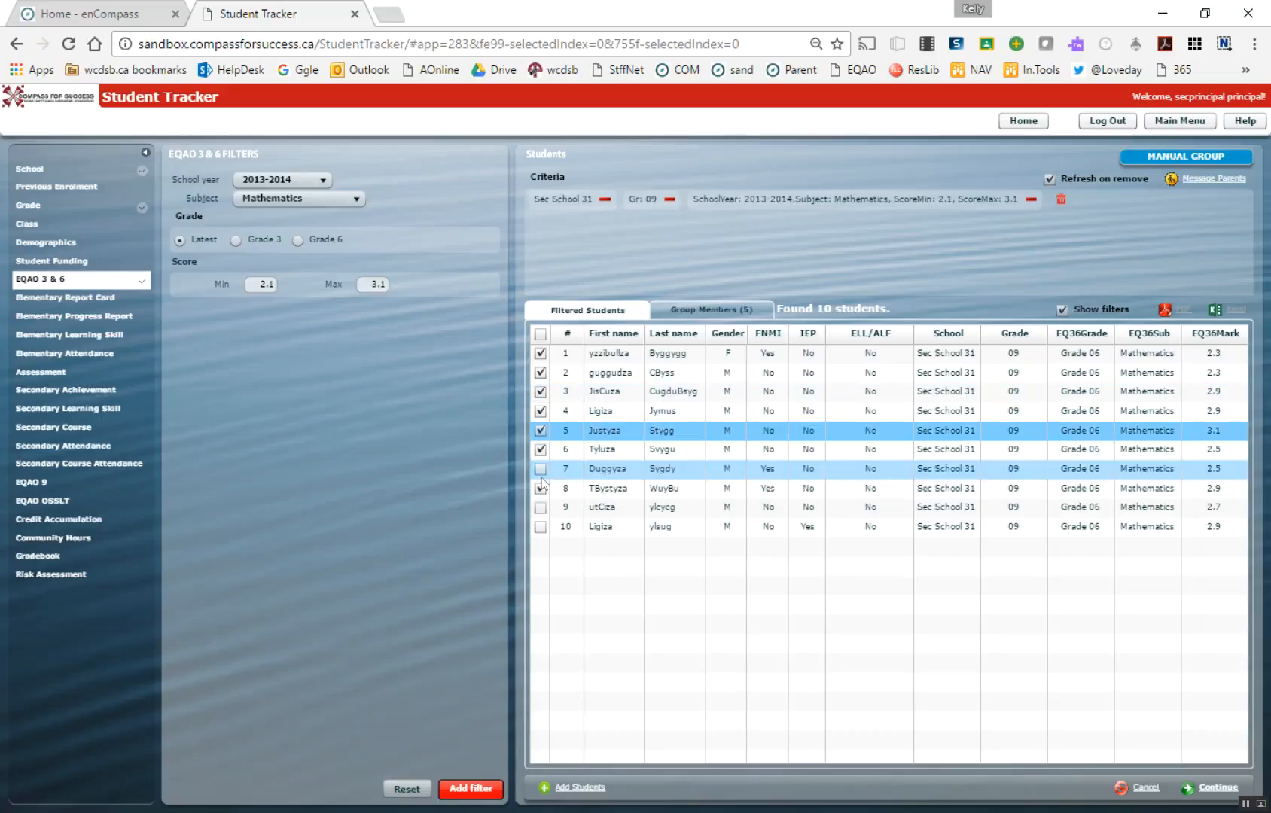
pyautogui.click(541, 469)
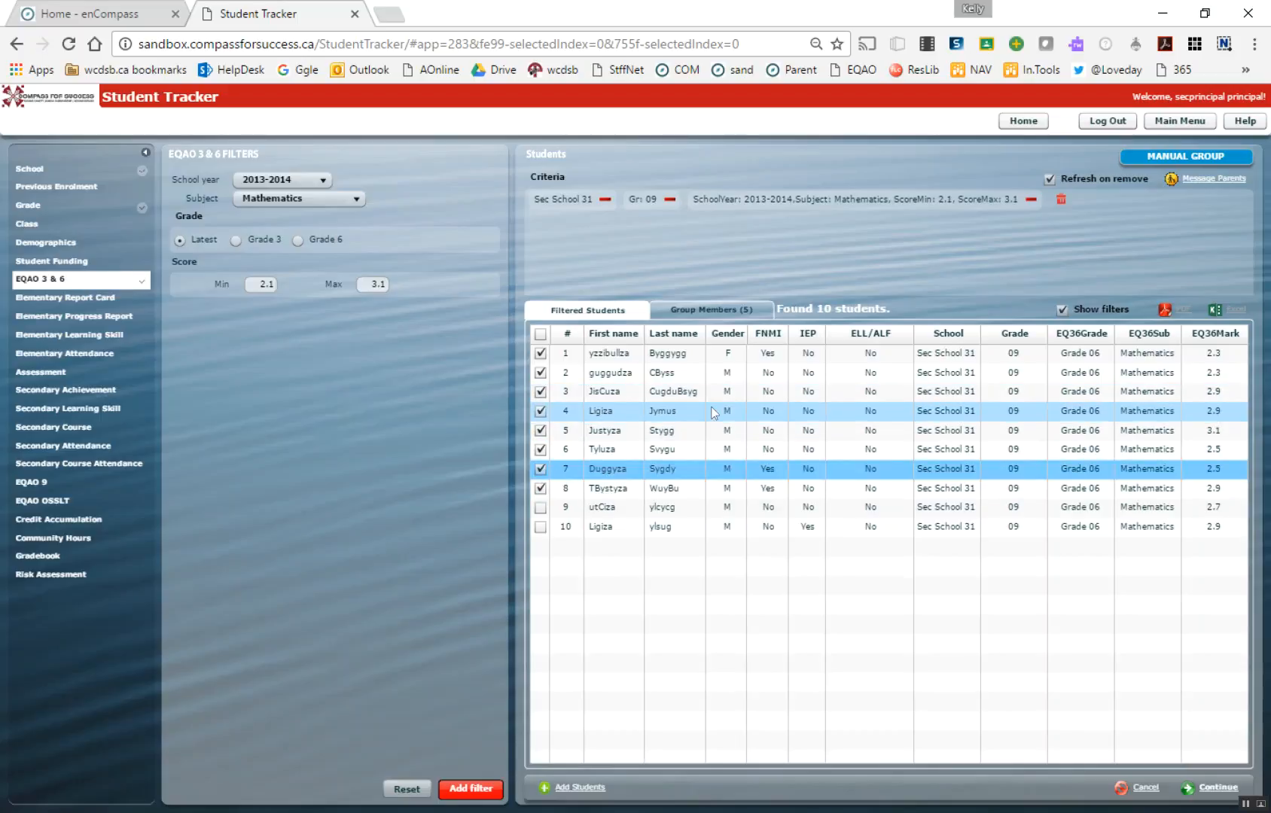
pyautogui.click(540, 333)
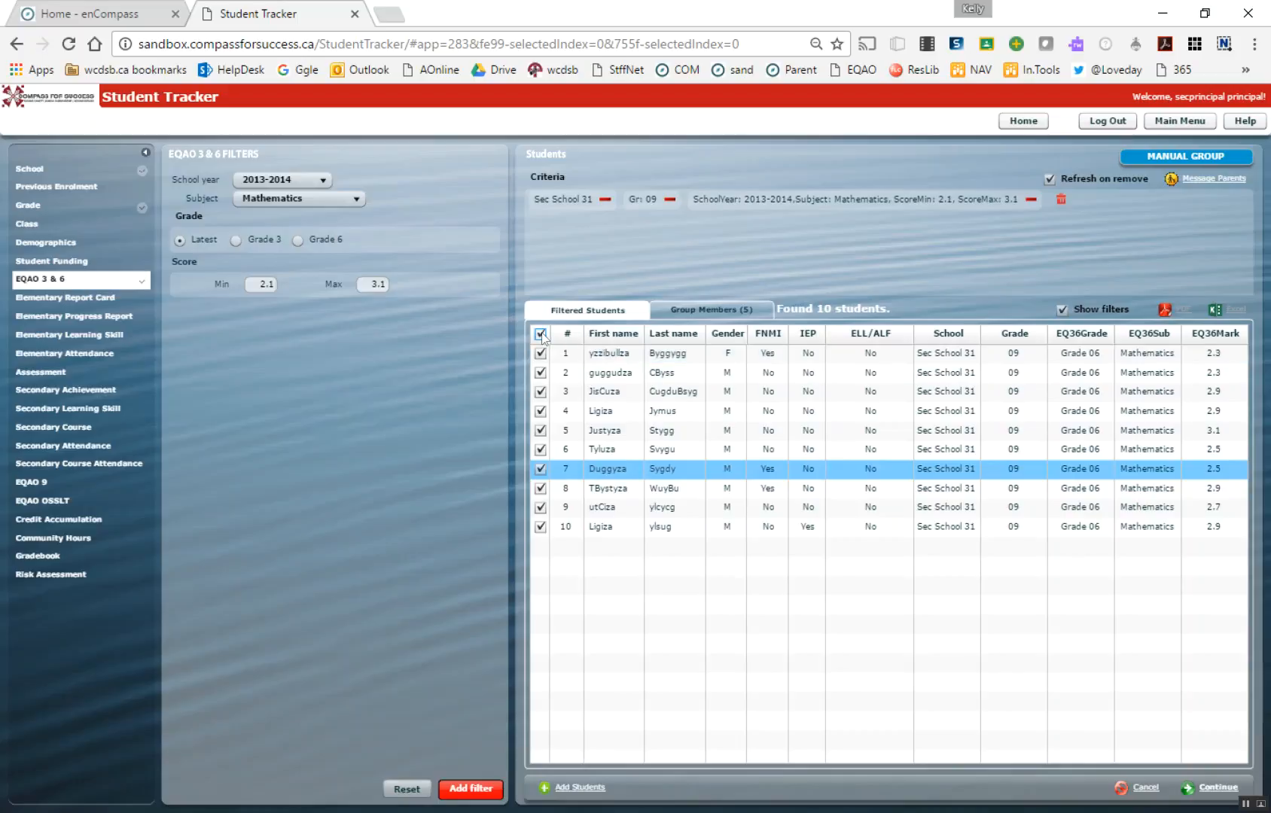
pyautogui.click(1200, 794)
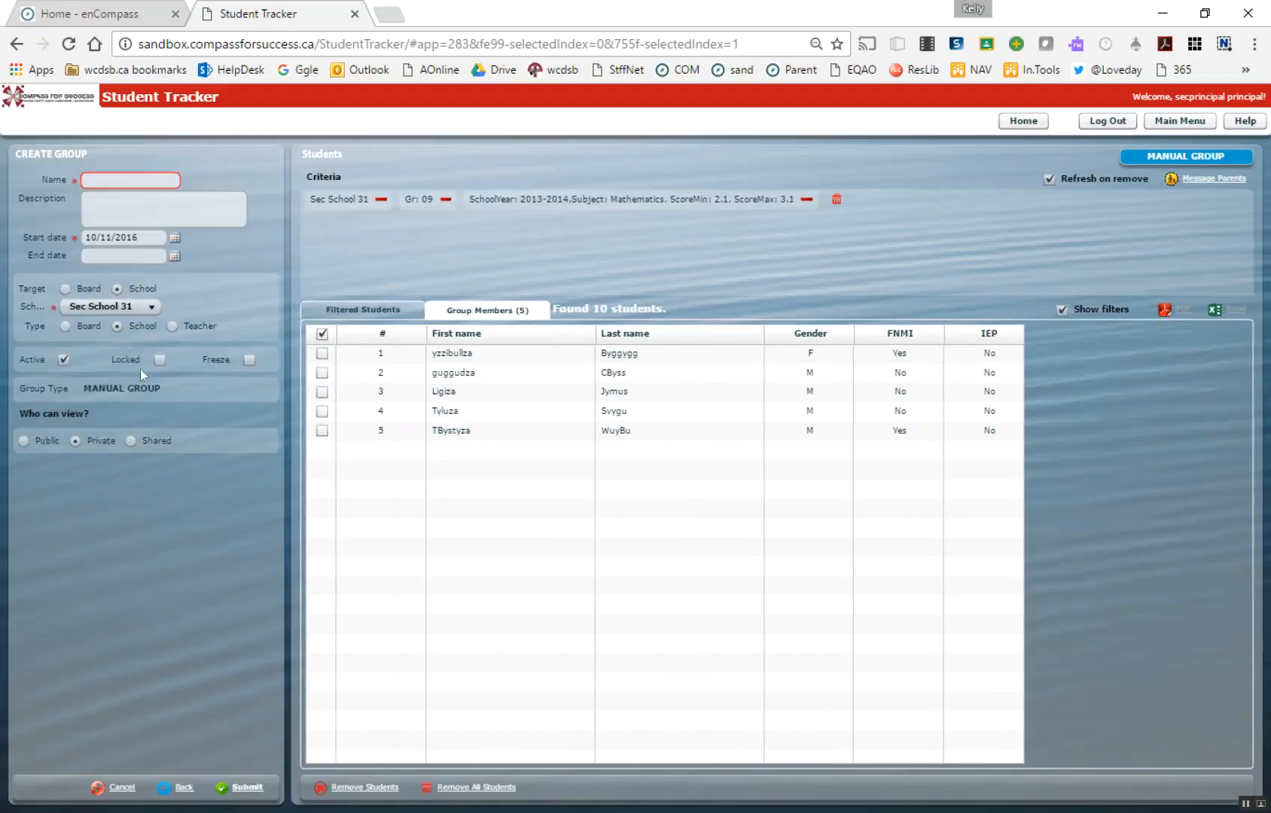
# Switch to the enCompass home page and open the group profile of the SIP-grade 9 student group
pyautogui.click(125, 17)
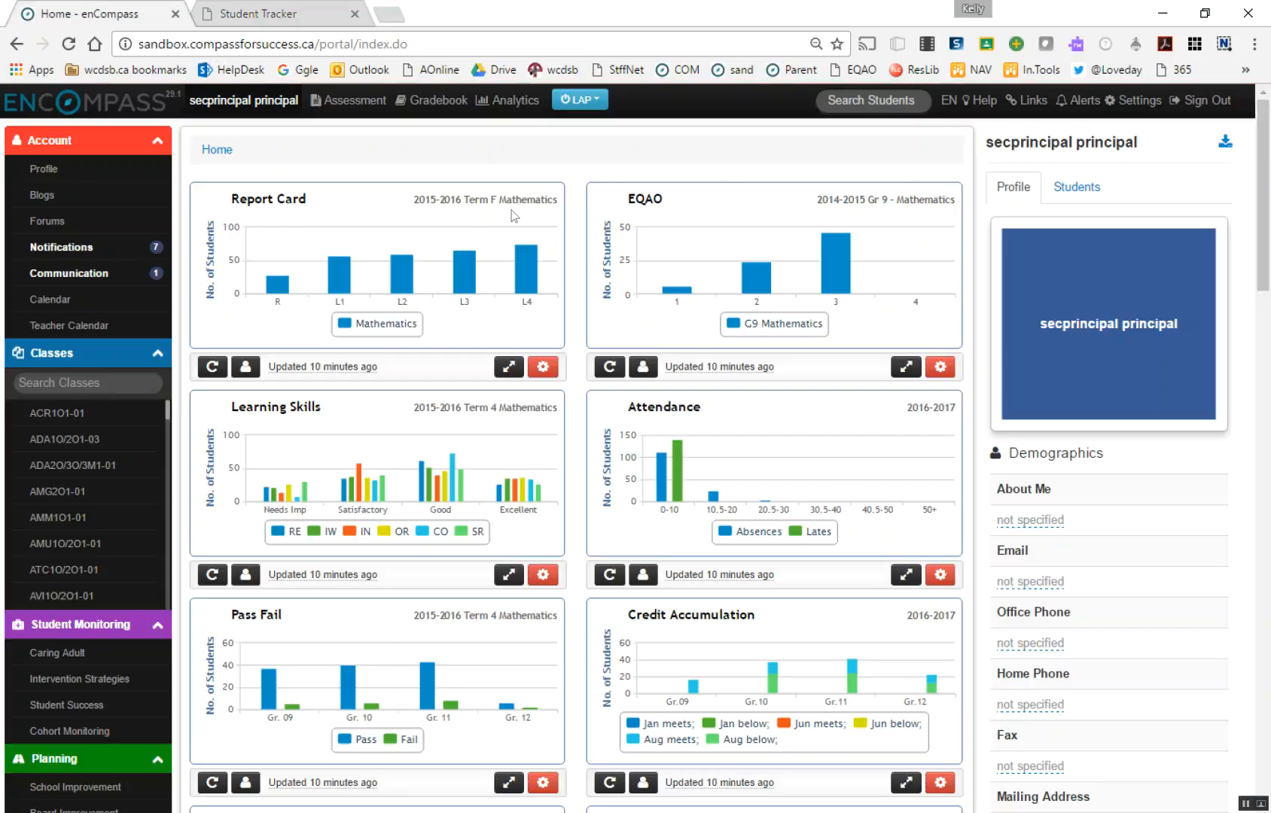
pyautogui.click(61, 112)
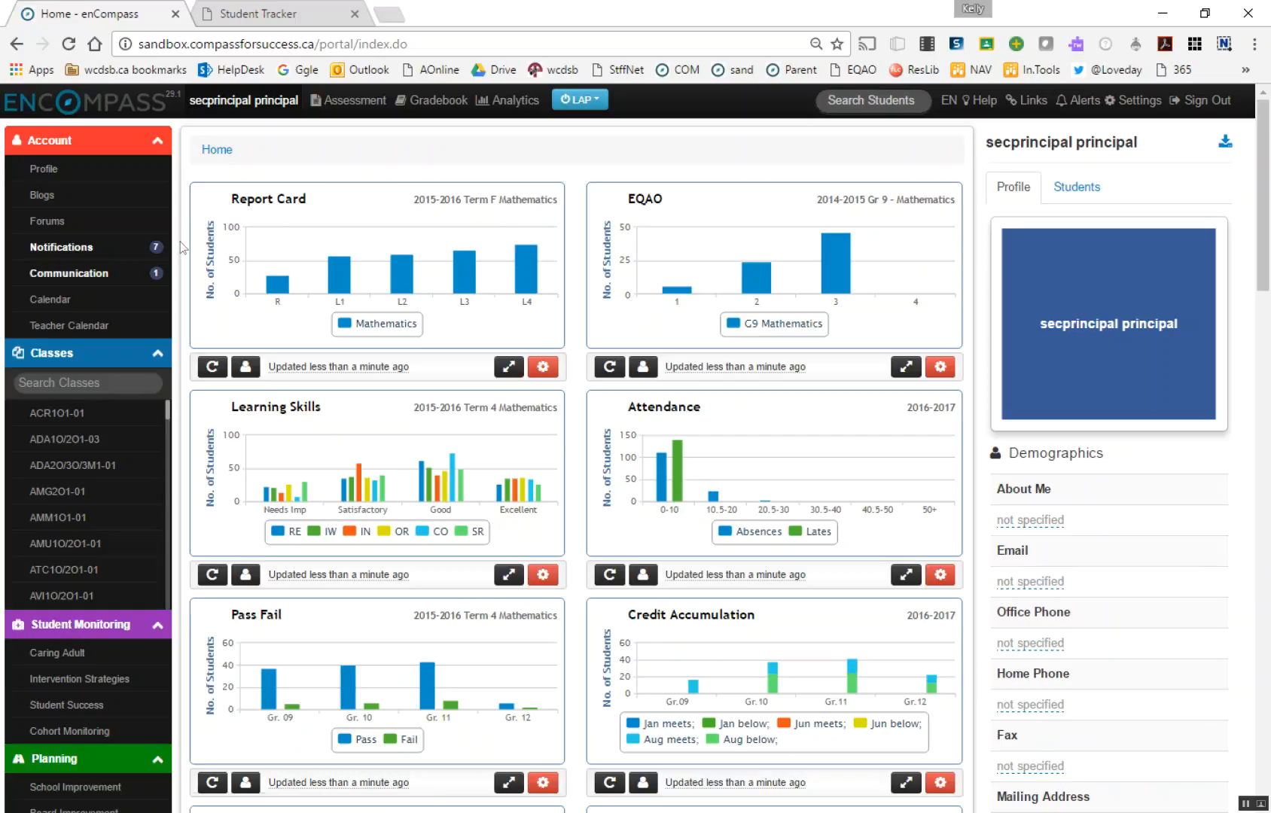
pyautogui.scroll(-5, 180, 240)
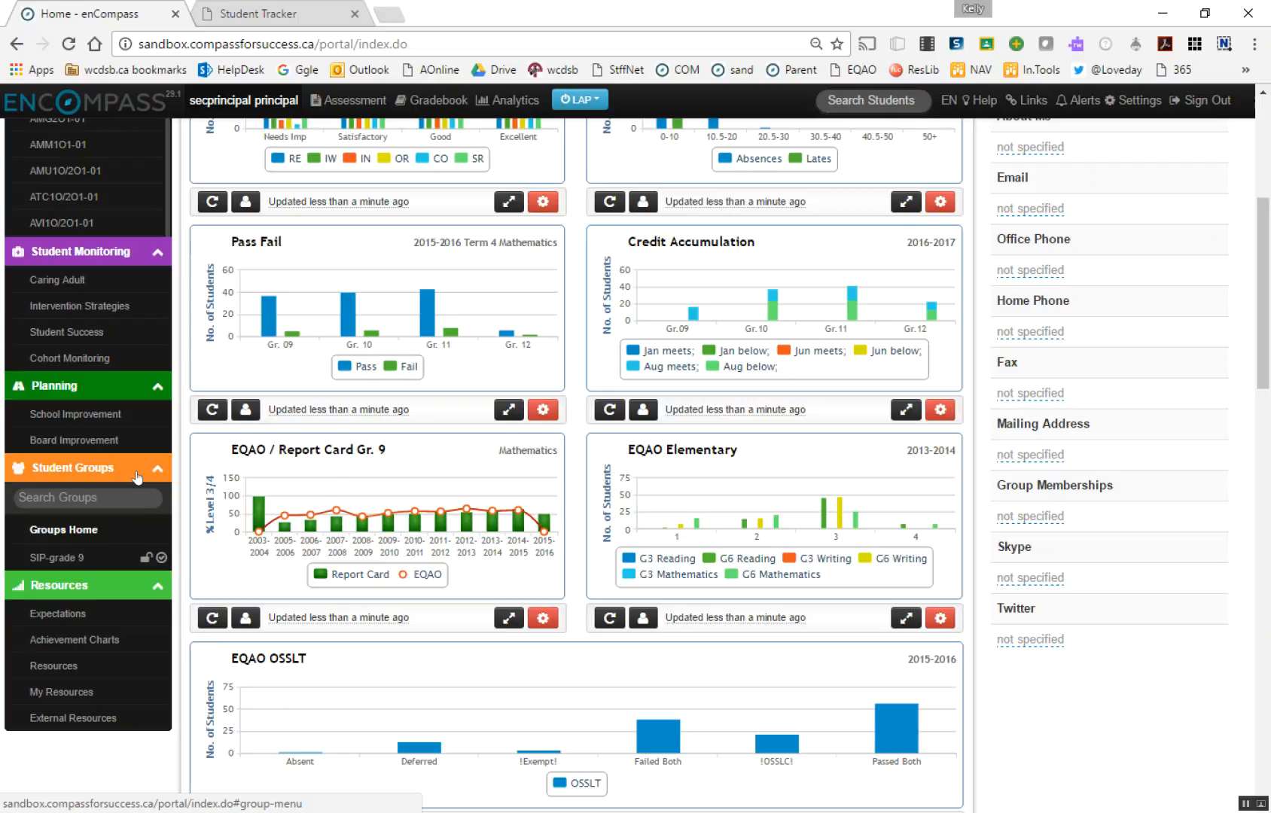
pyautogui.click(55, 559)
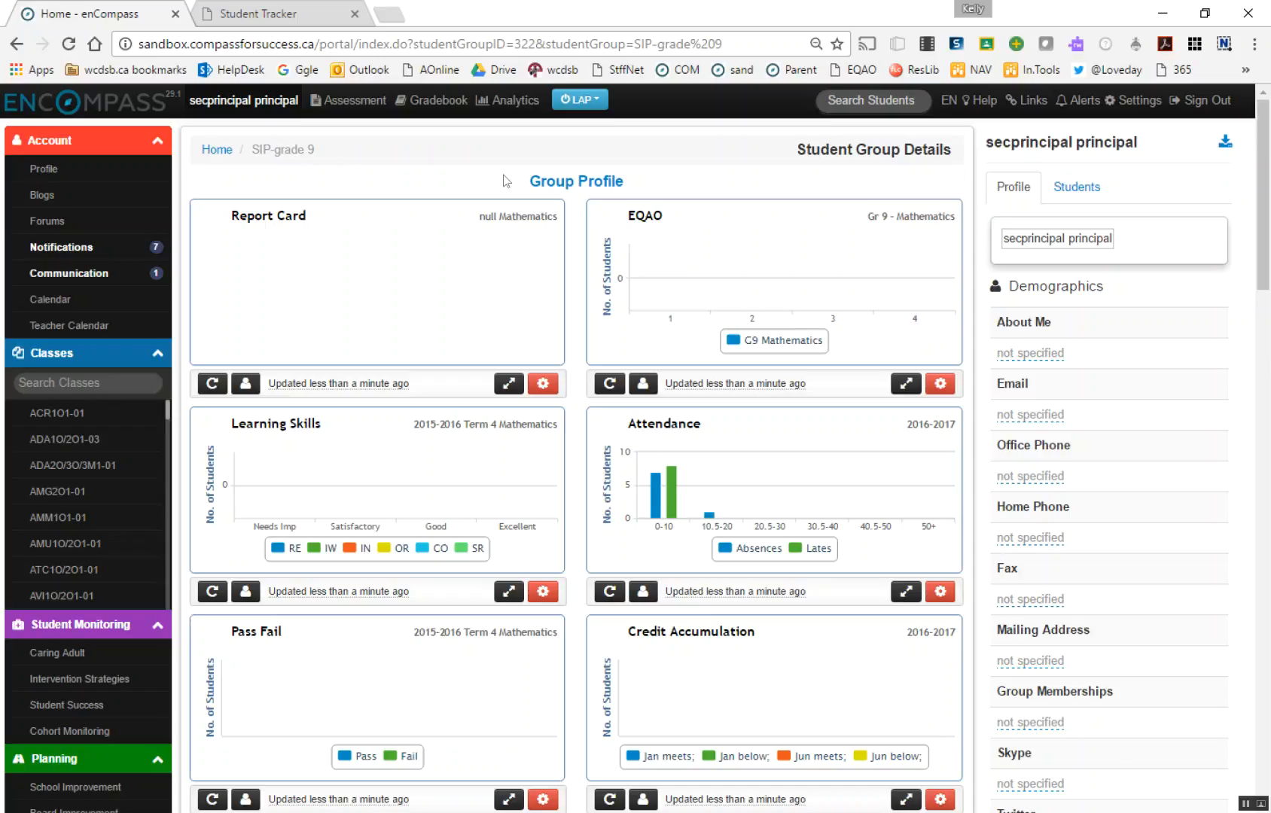
pyautogui.click(578, 185)
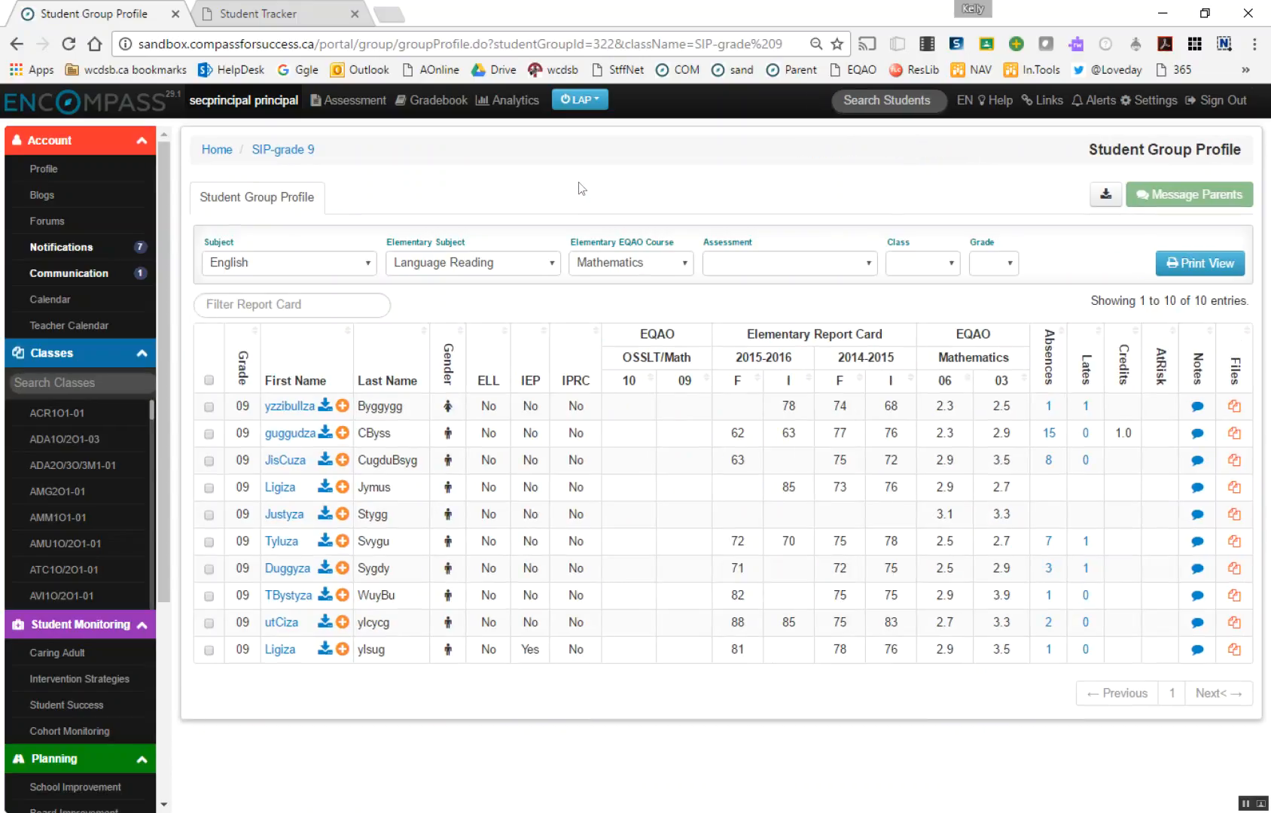
# Set the profile's subject to Mathematics, elementary subject to Mathematics Number Sense and Numeration and EQAO course to Mathematics, and check the assessment choices
pyautogui.click(294, 265)
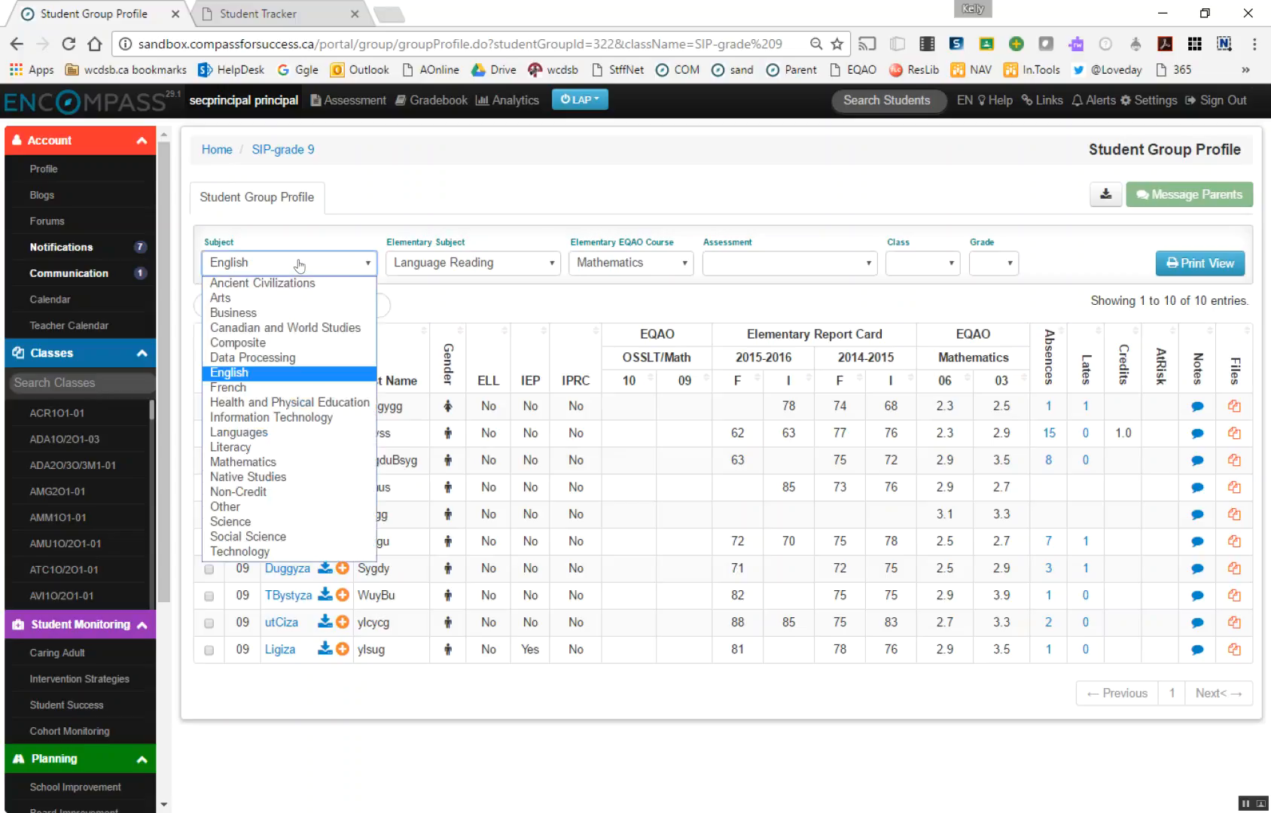
pyautogui.click(265, 463)
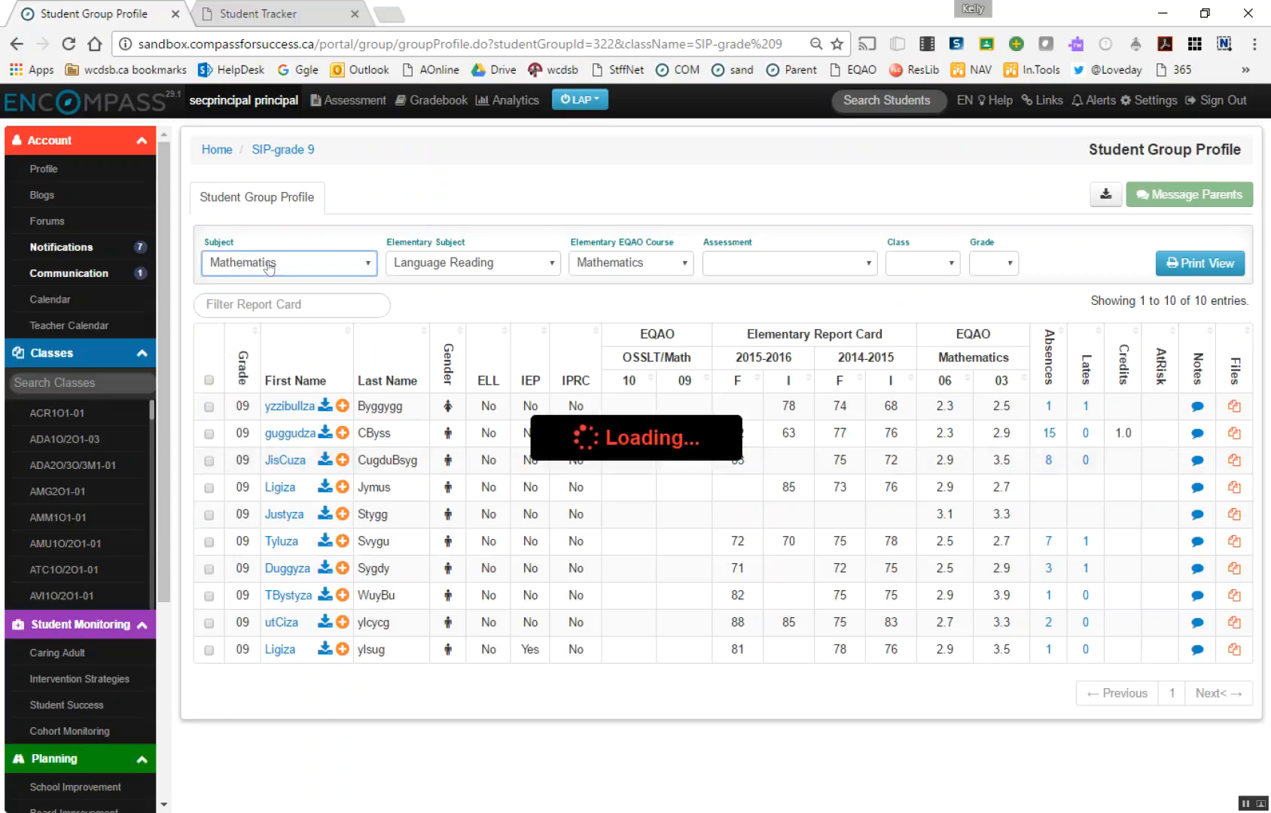
pyautogui.click(474, 265)
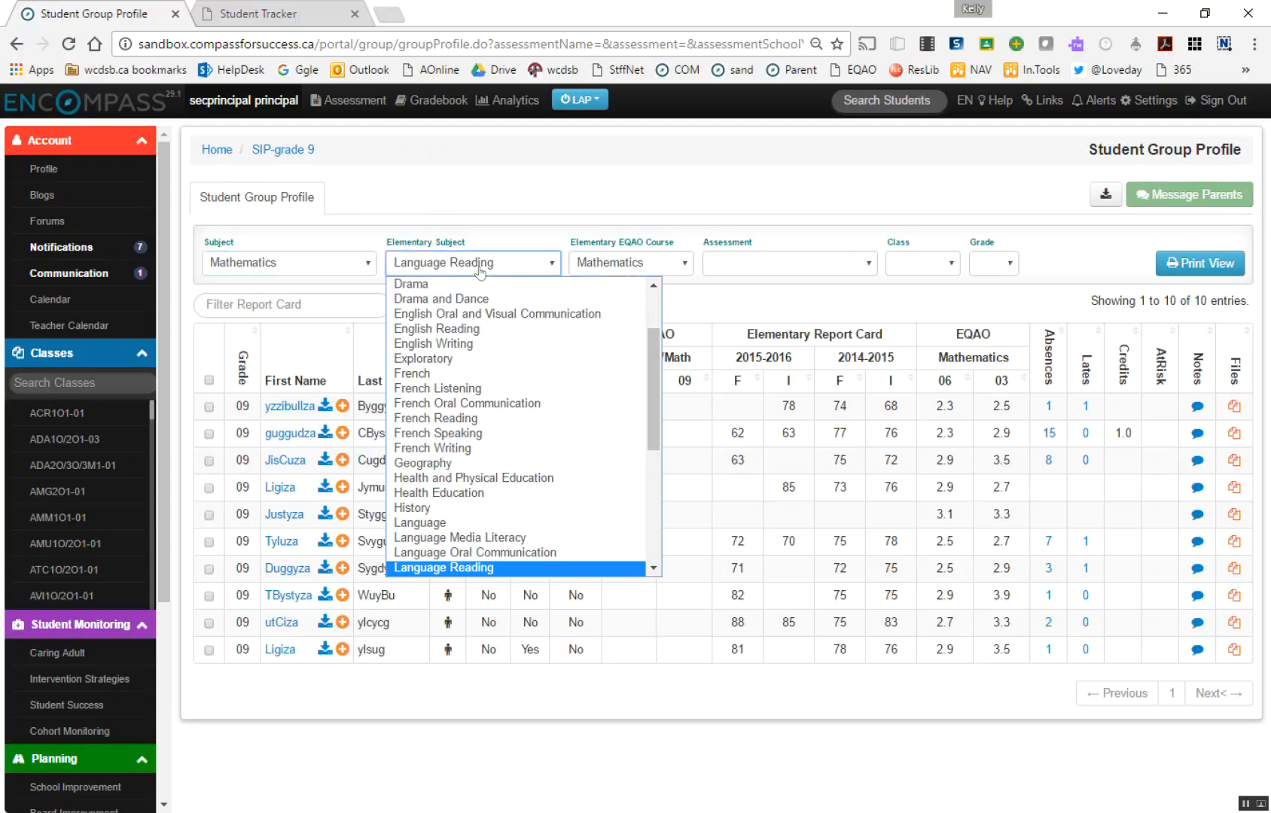
pyautogui.scroll(-5, 454, 510)
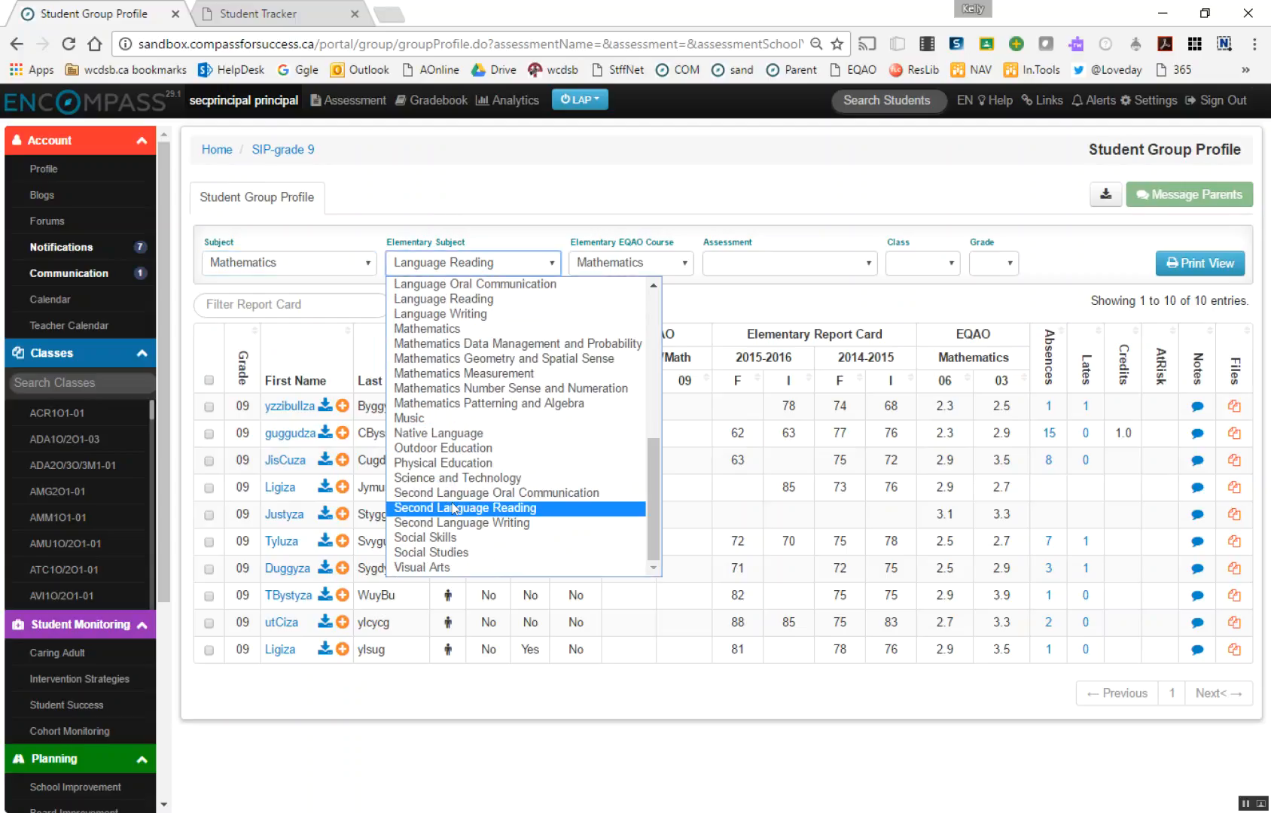
pyautogui.click(501, 388)
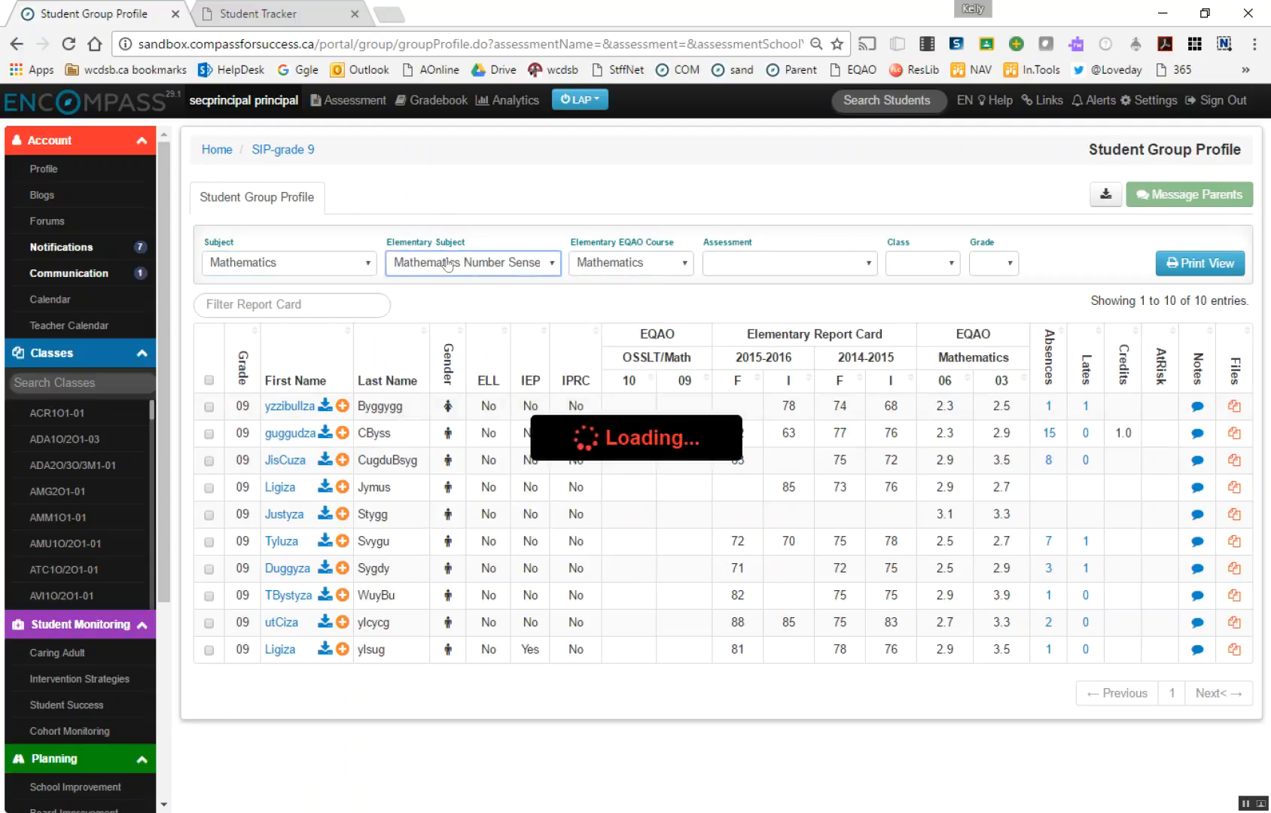
pyautogui.click(645, 264)
pyautogui.click(619, 328)
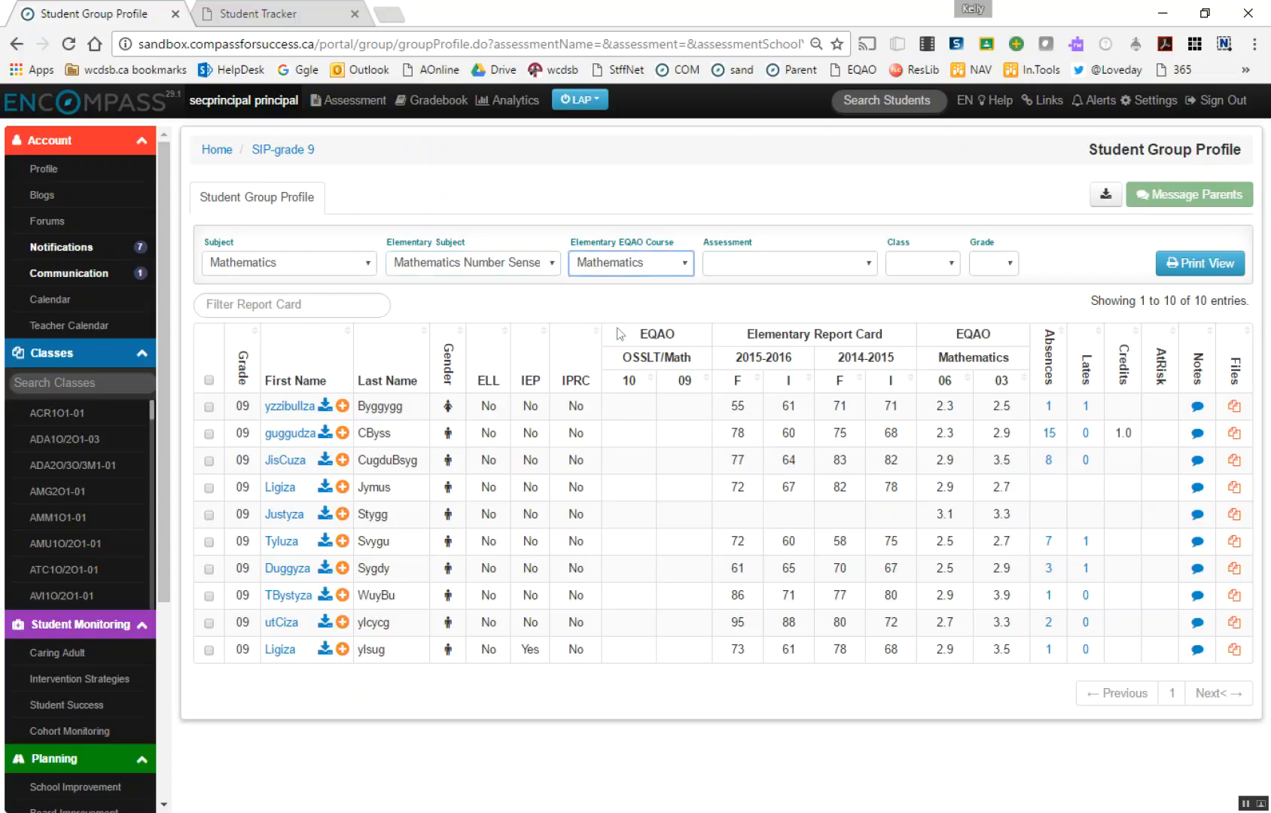
pyautogui.click(814, 269)
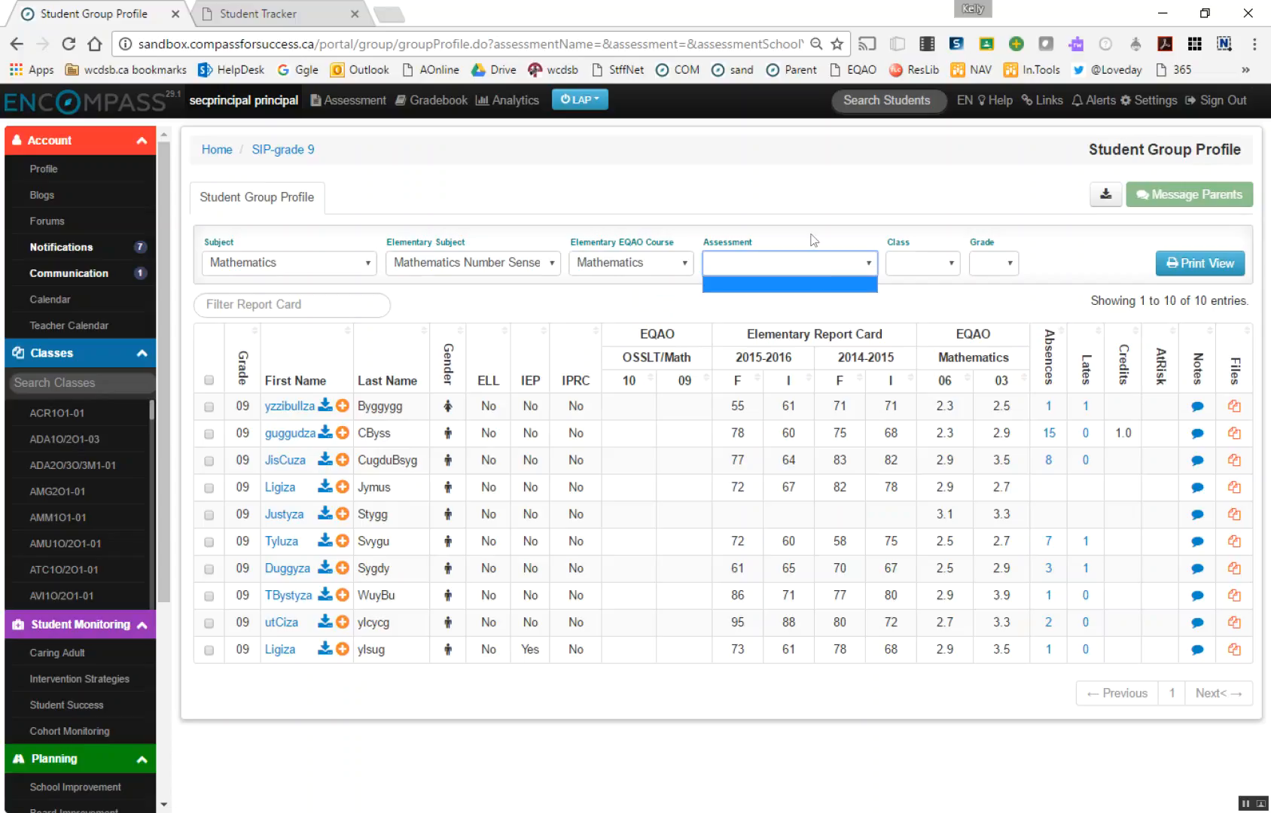
pyautogui.click(805, 202)
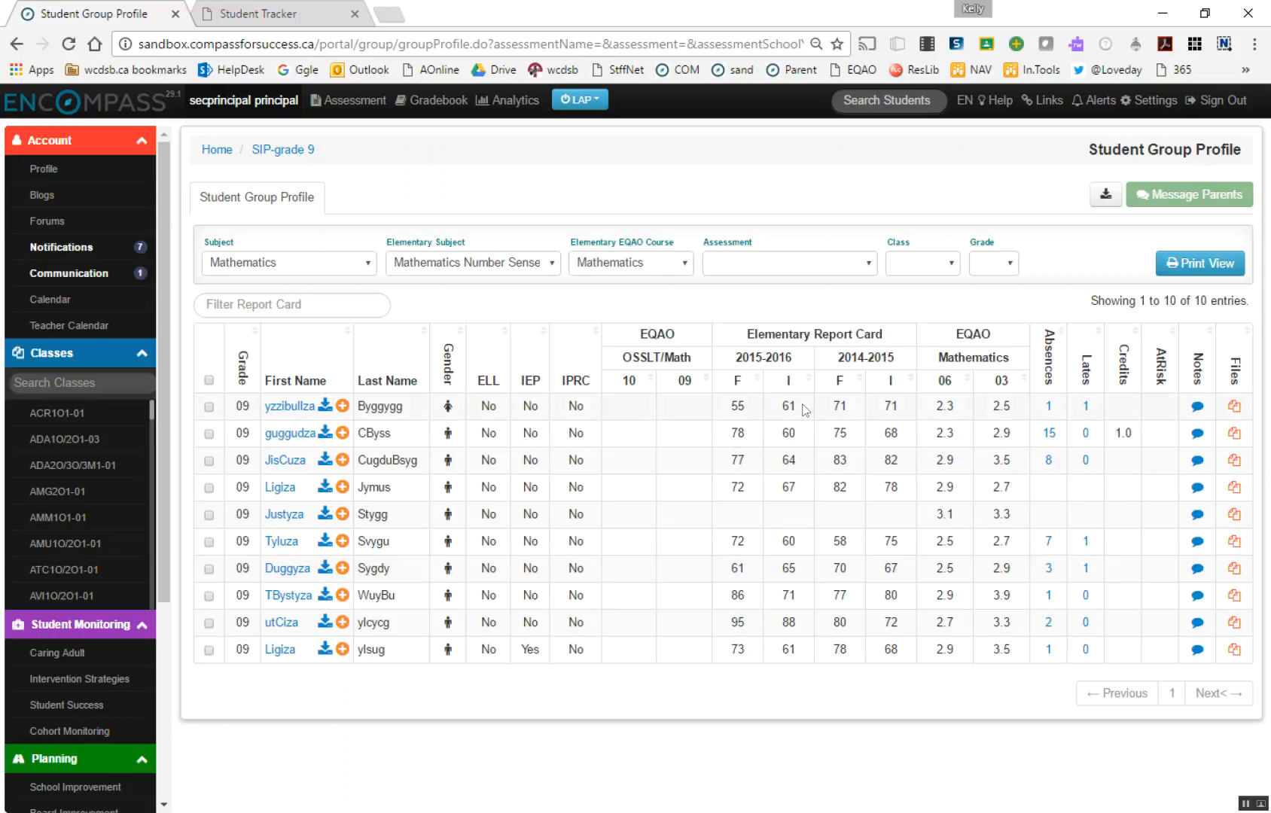
# Sort the group by 2015-2016 F report card mark, highest first, and view the attendance details of the student with 15 absences
pyautogui.click(735, 382)
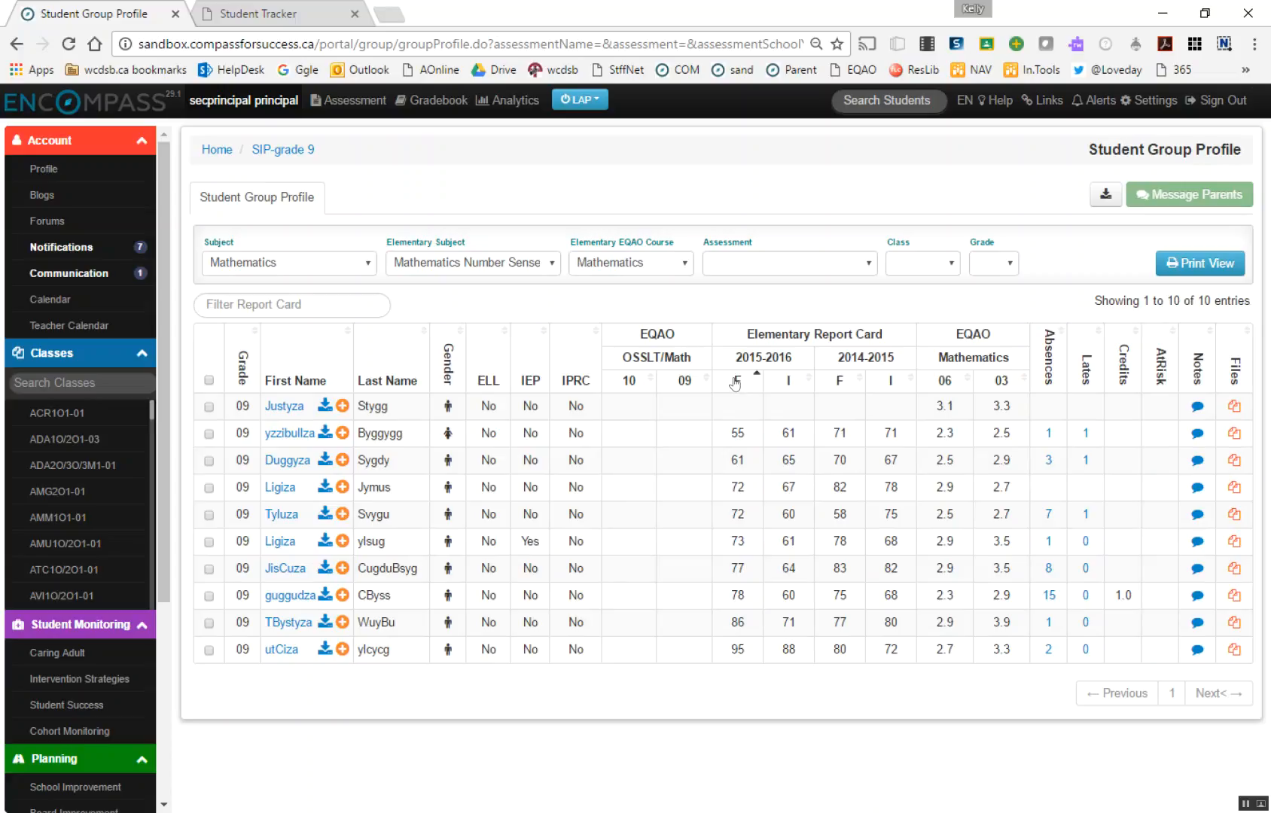
pyautogui.click(735, 382)
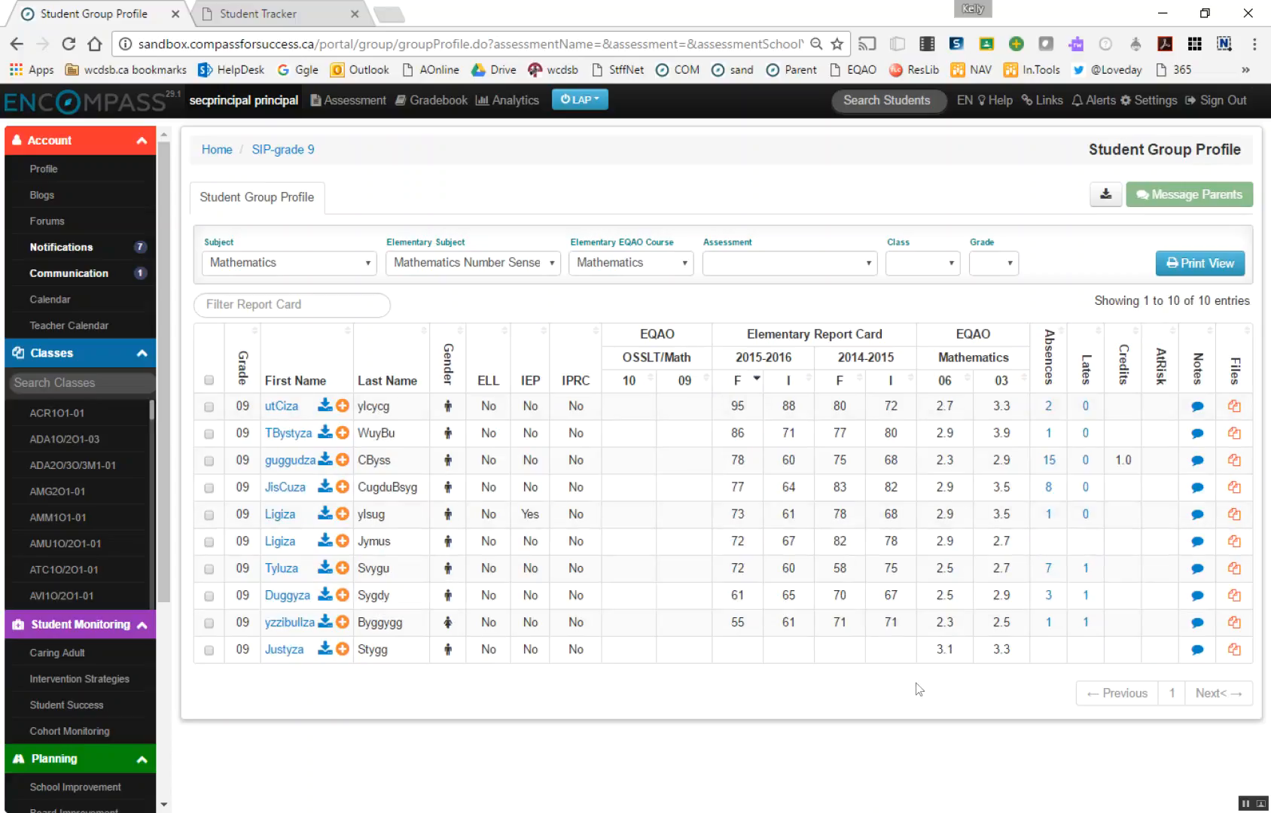
pyautogui.click(1053, 466)
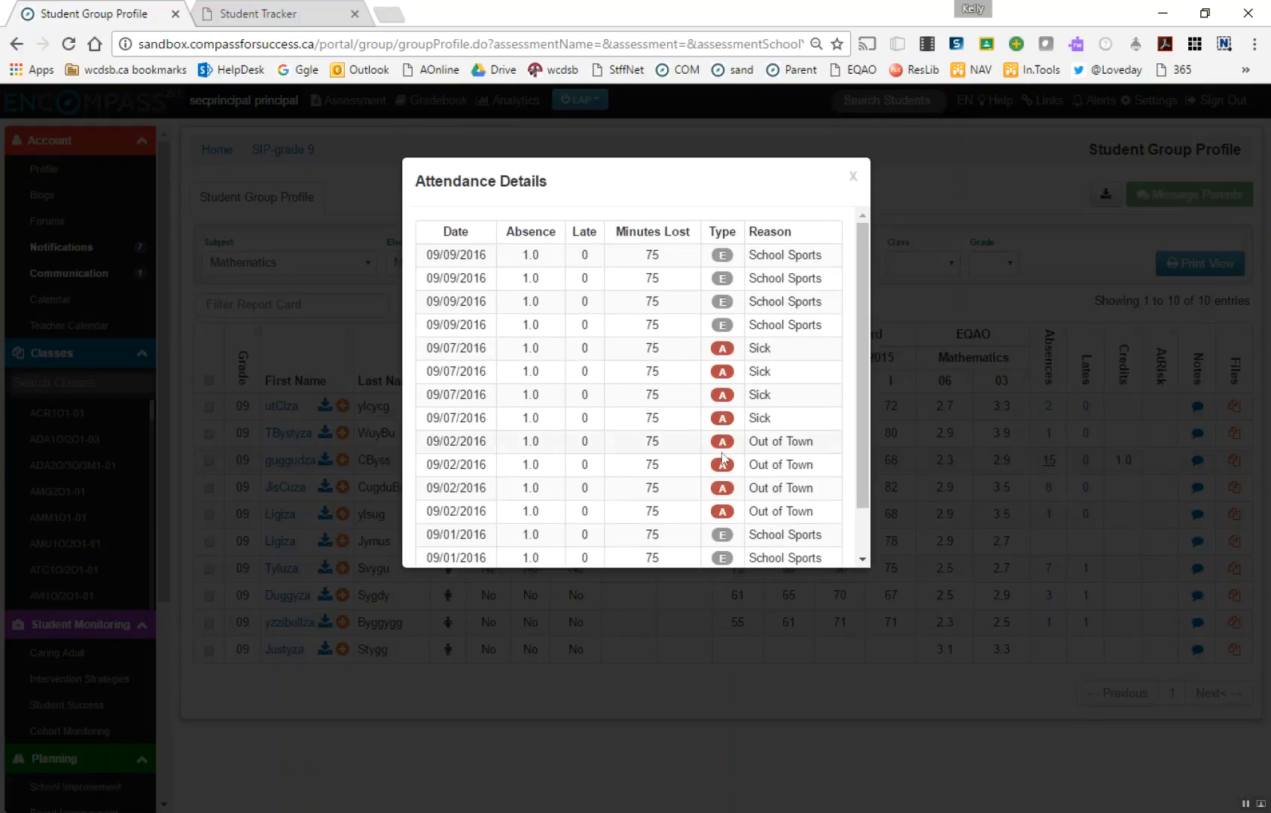
pyautogui.click(854, 178)
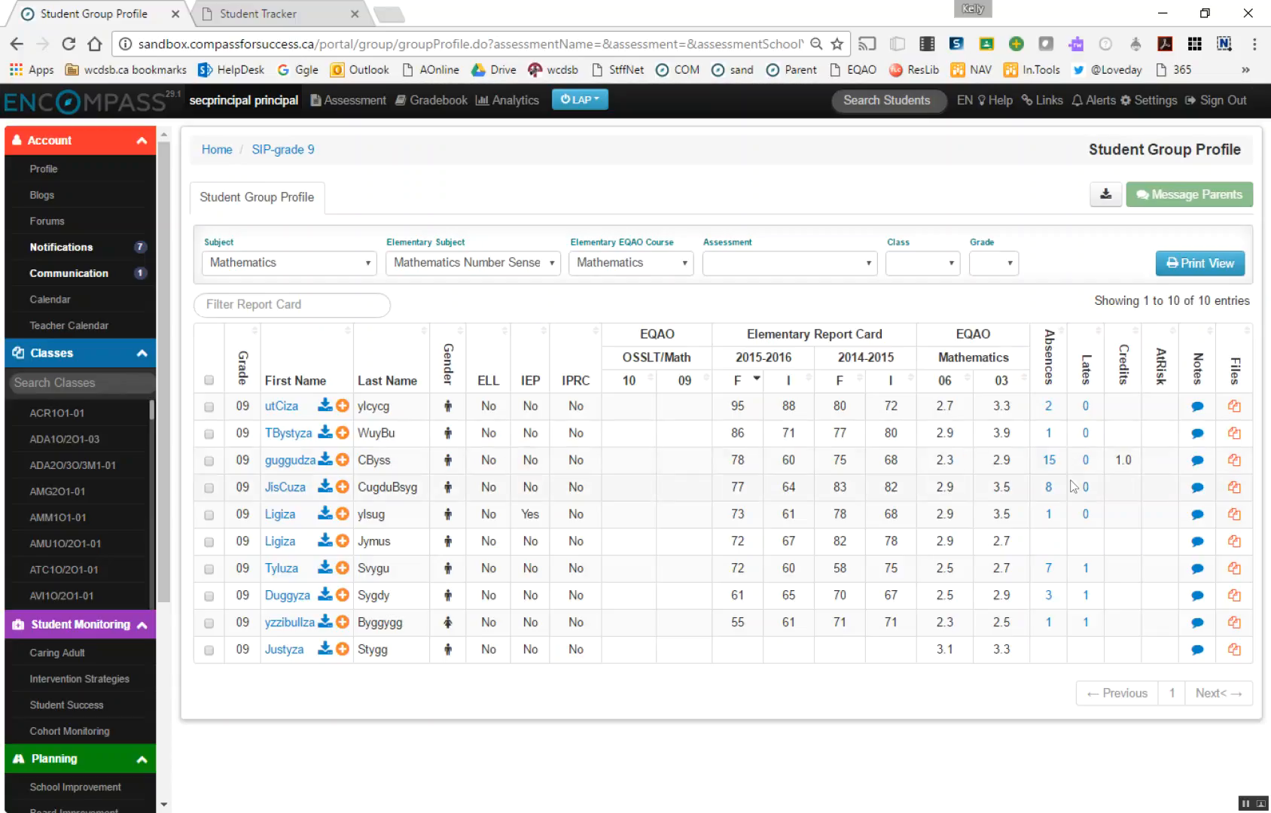
# View the notes window of the first listed student with security on Private, close it and open that student's files
pyautogui.click(1198, 408)
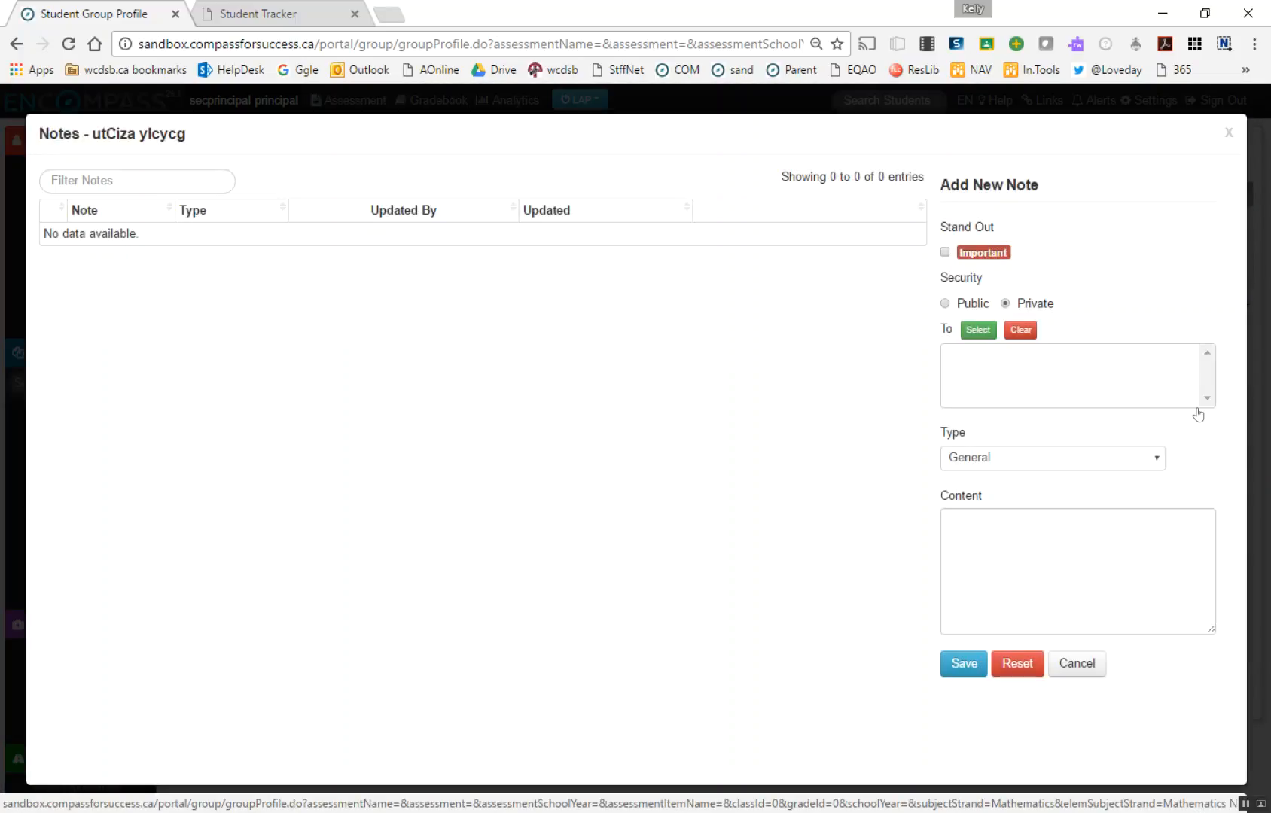
pyautogui.click(1006, 304)
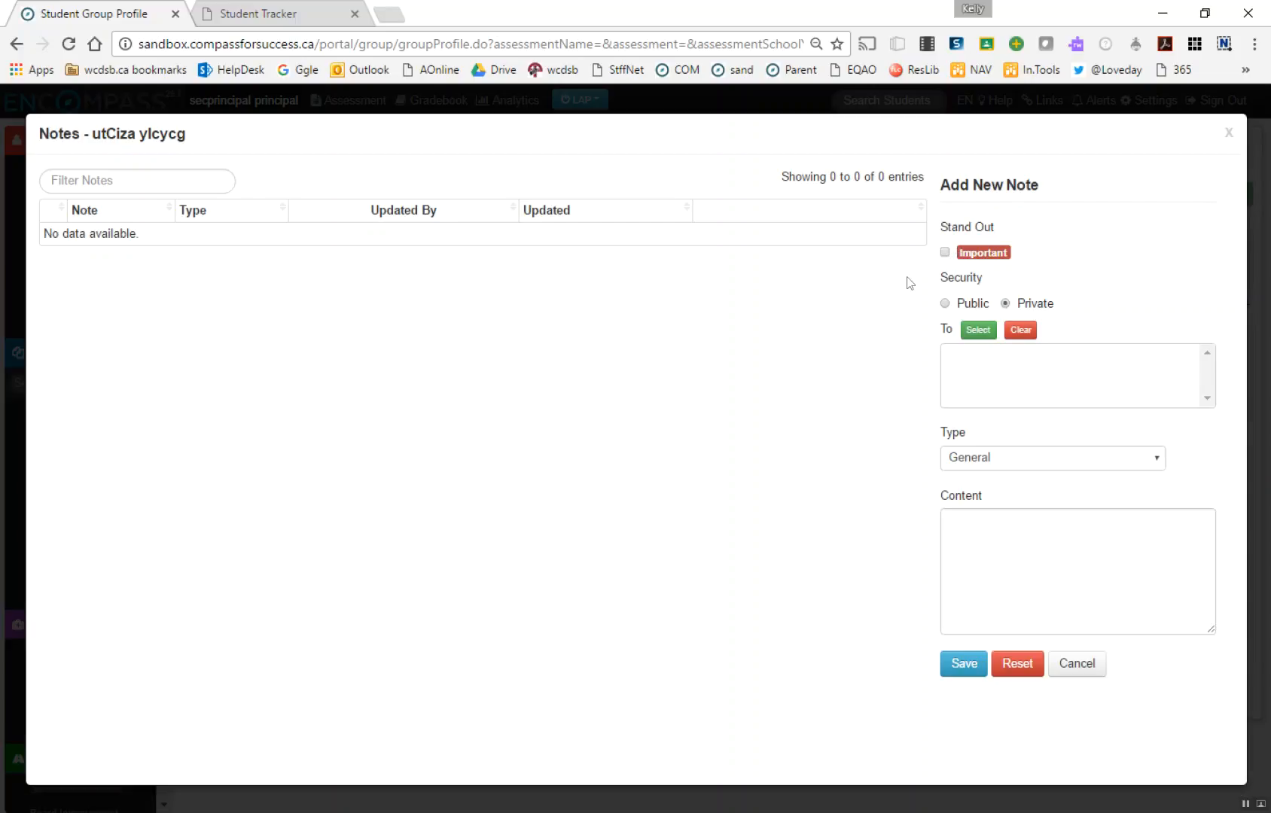
pyautogui.click(1227, 133)
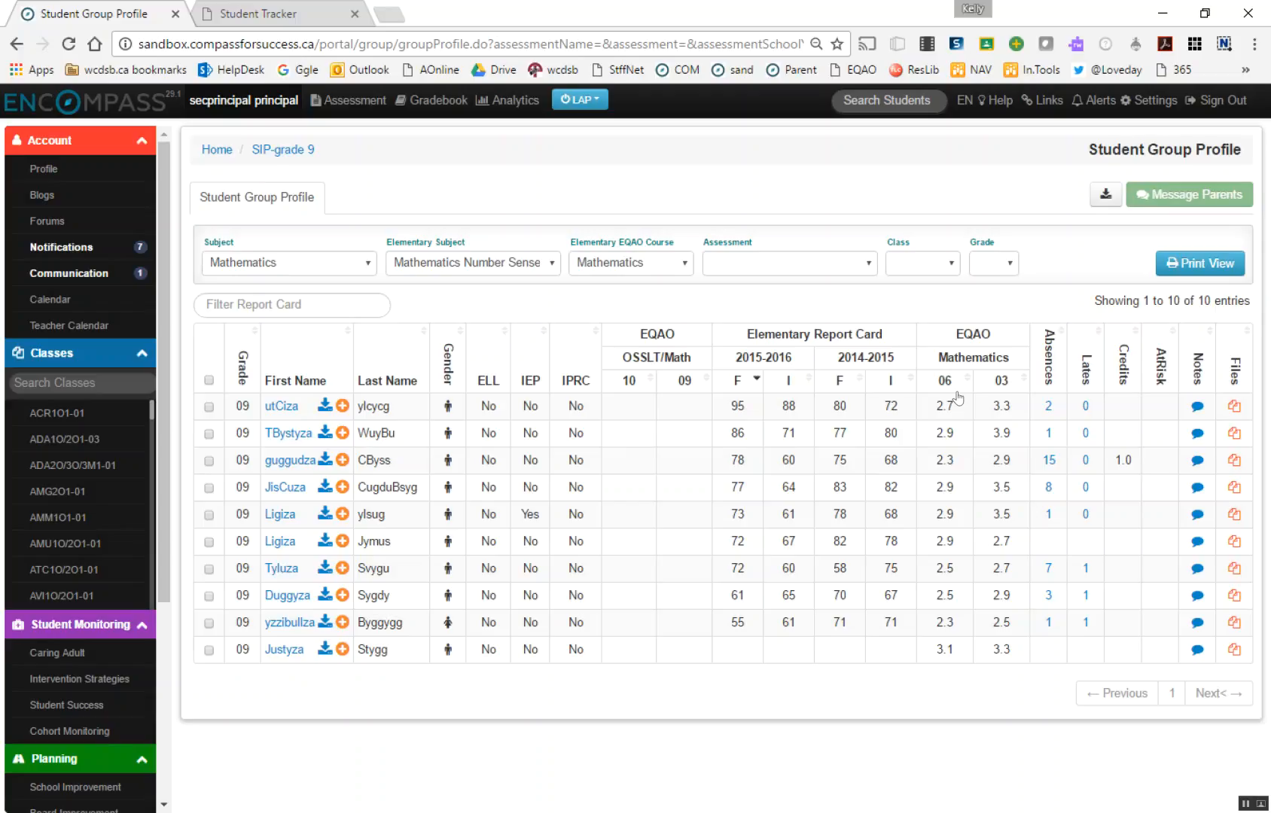
pyautogui.click(1232, 408)
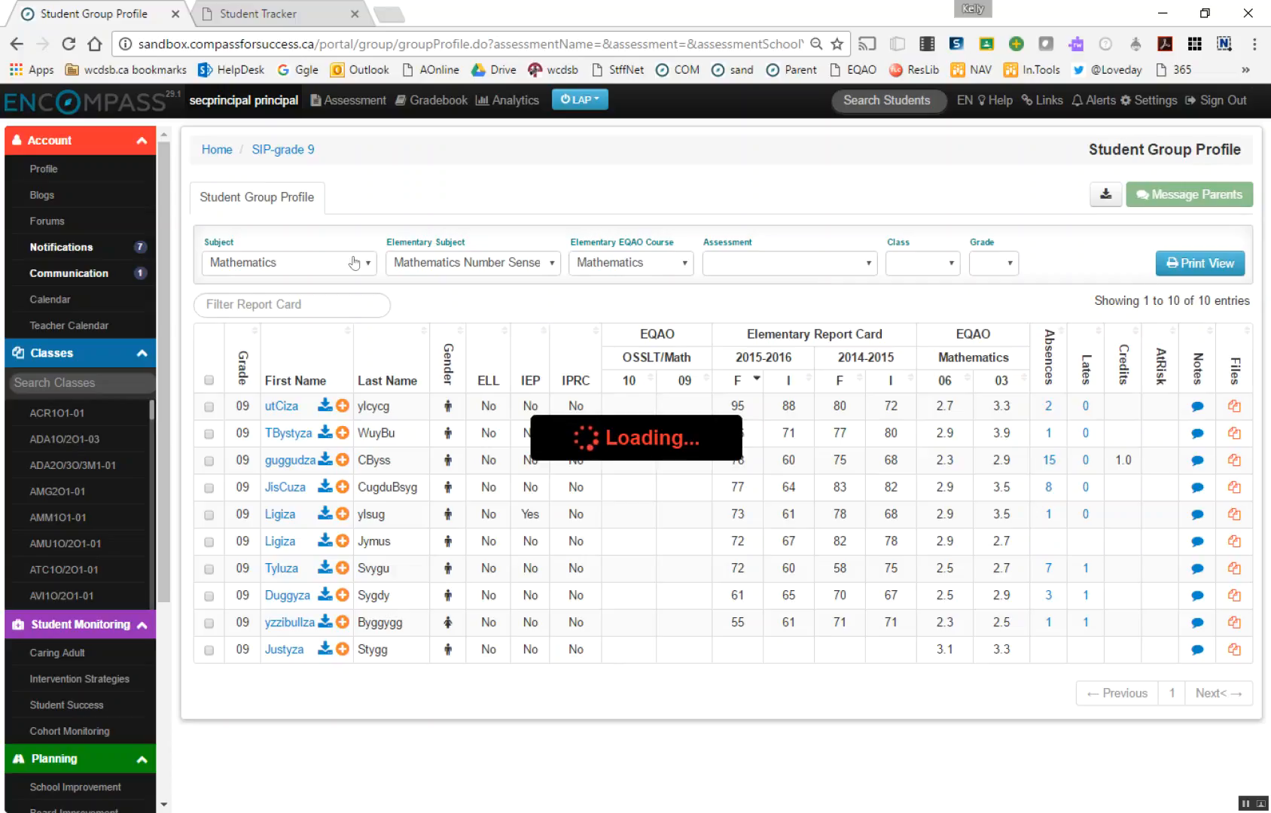
# Open the class profile of ATC1O/2O1-01 and filter it by the student group SIP-grade 9
pyautogui.click(83, 573)
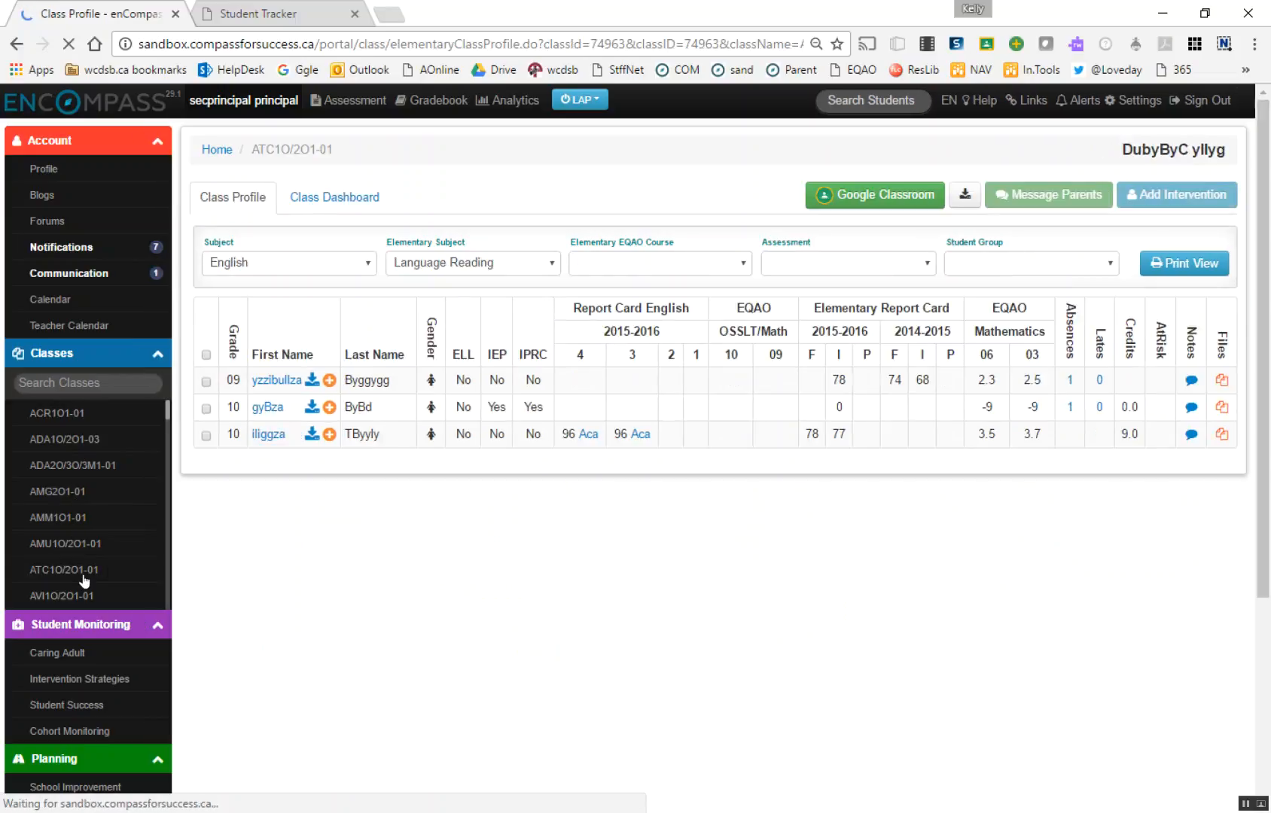
pyautogui.click(1070, 263)
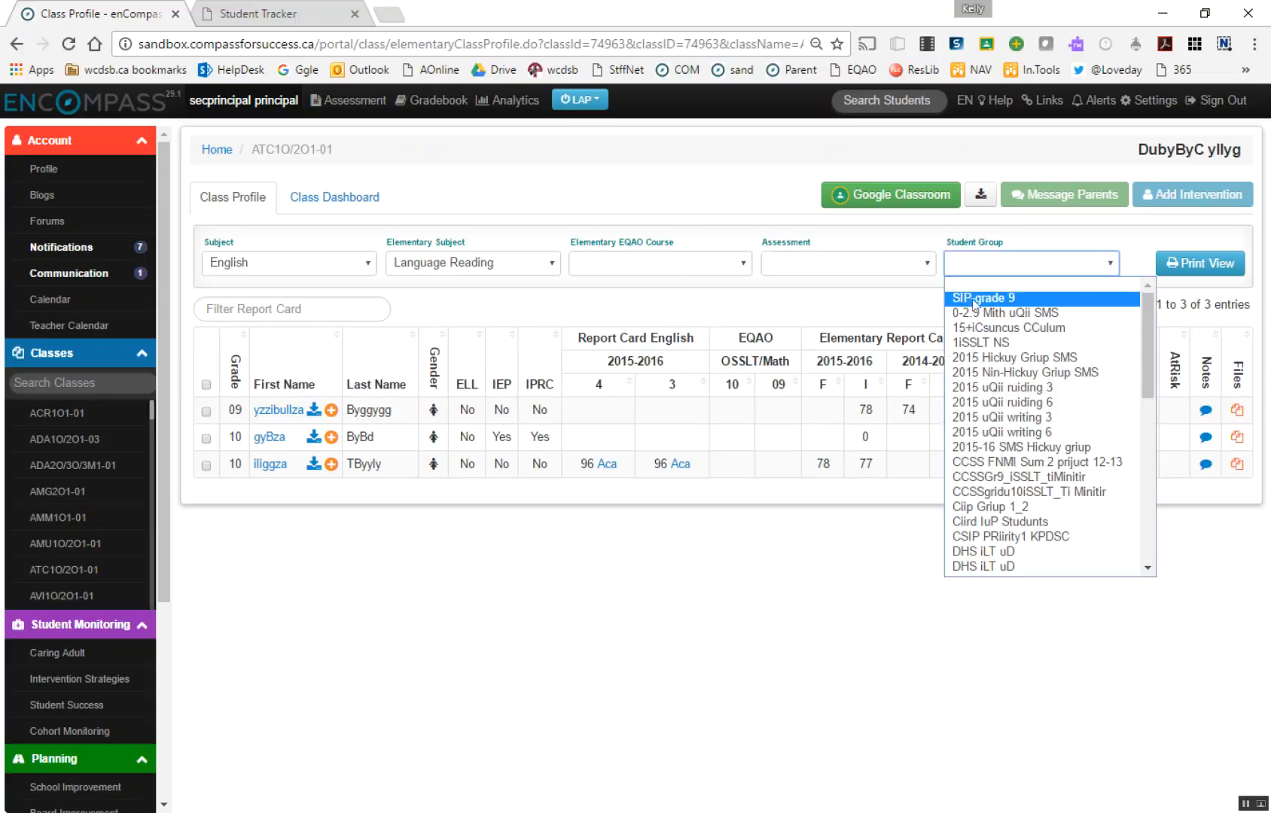
pyautogui.click(1013, 301)
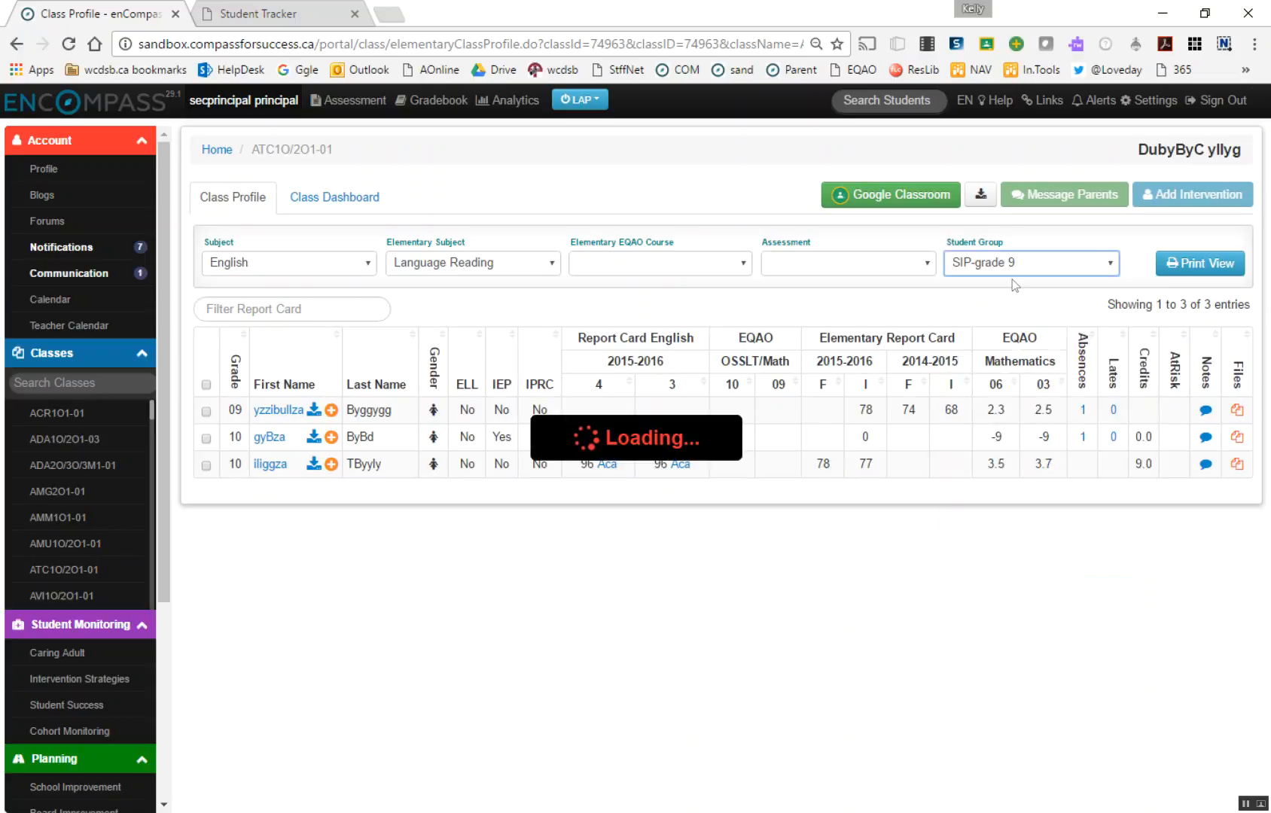